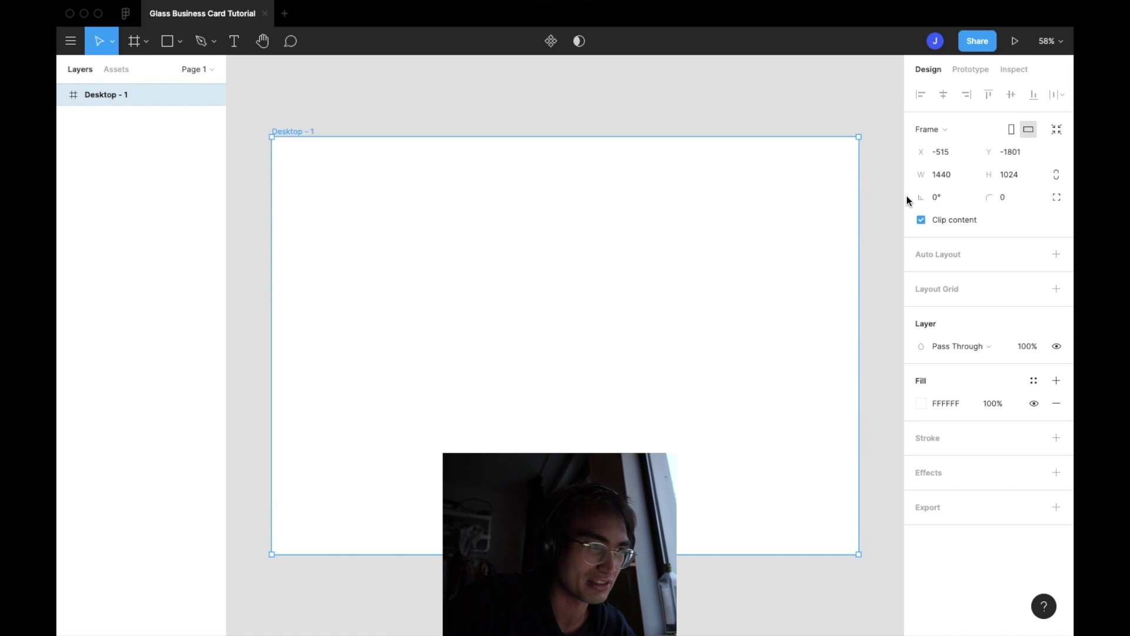
key(ctrl+Left)
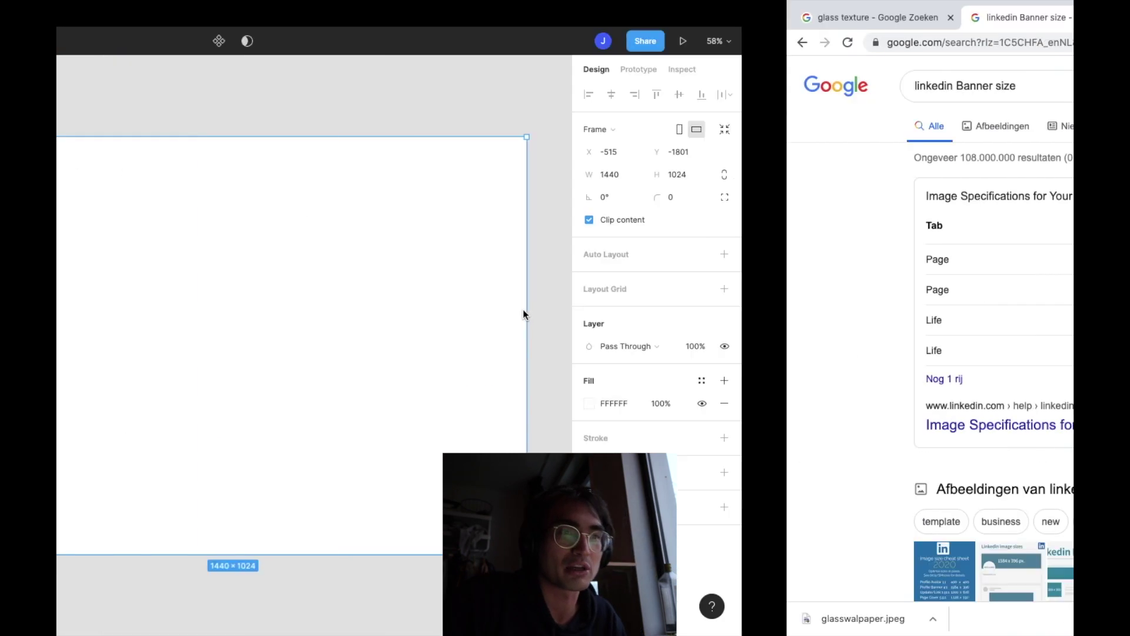
Resize the Desktop-1 frame to 1128 × 191, LinkedIn's cover image size
key(ctrl+Right)
click(946, 178)
text(112)
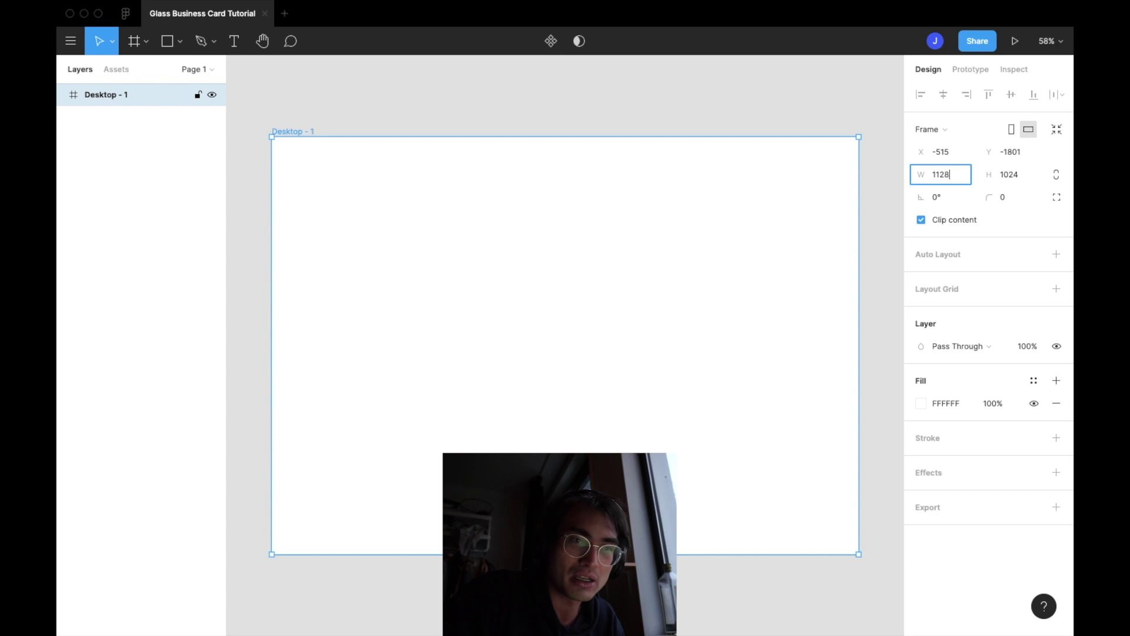
click(1026, 175)
text(11)
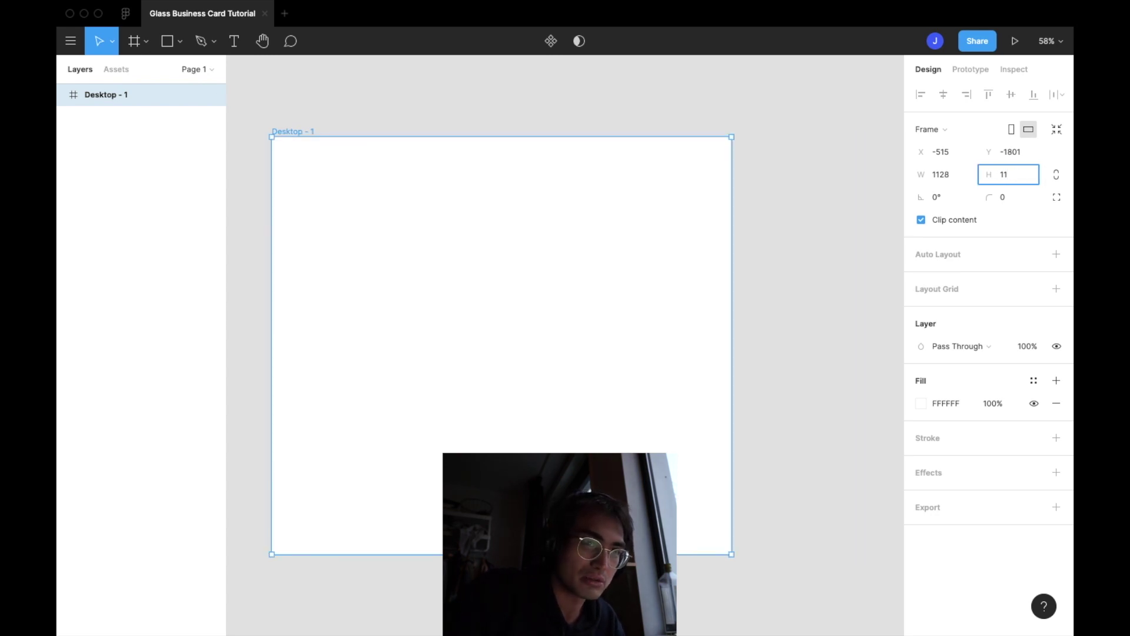
text(9191)
key(Return)
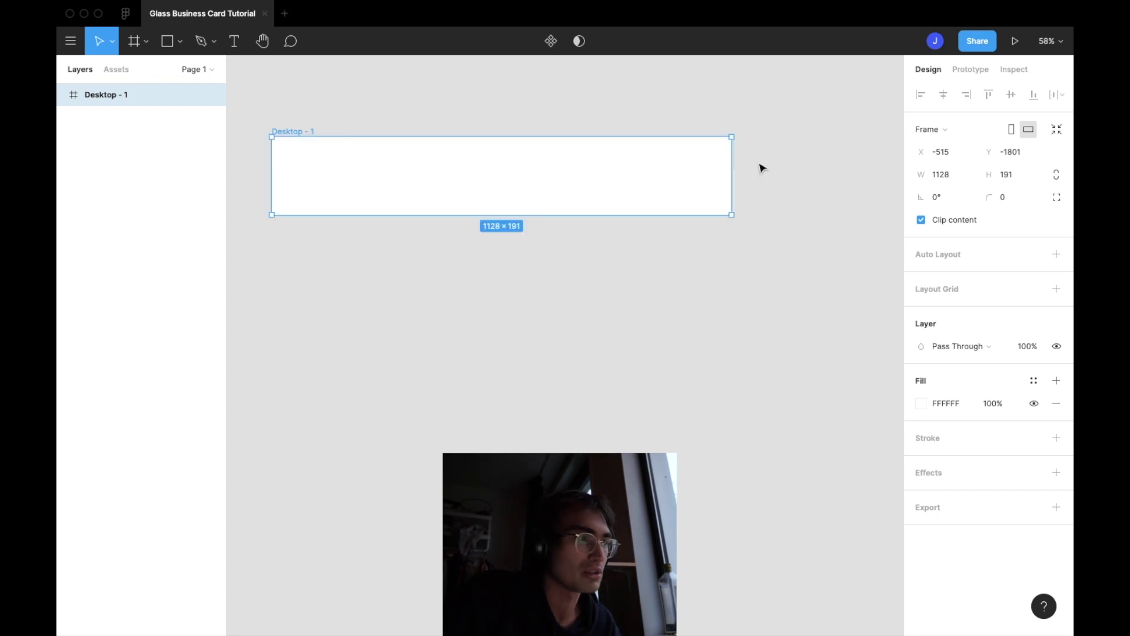
Reselect the Desktop-1 frame and bring up the main menu's Plugins list
click(486, 341)
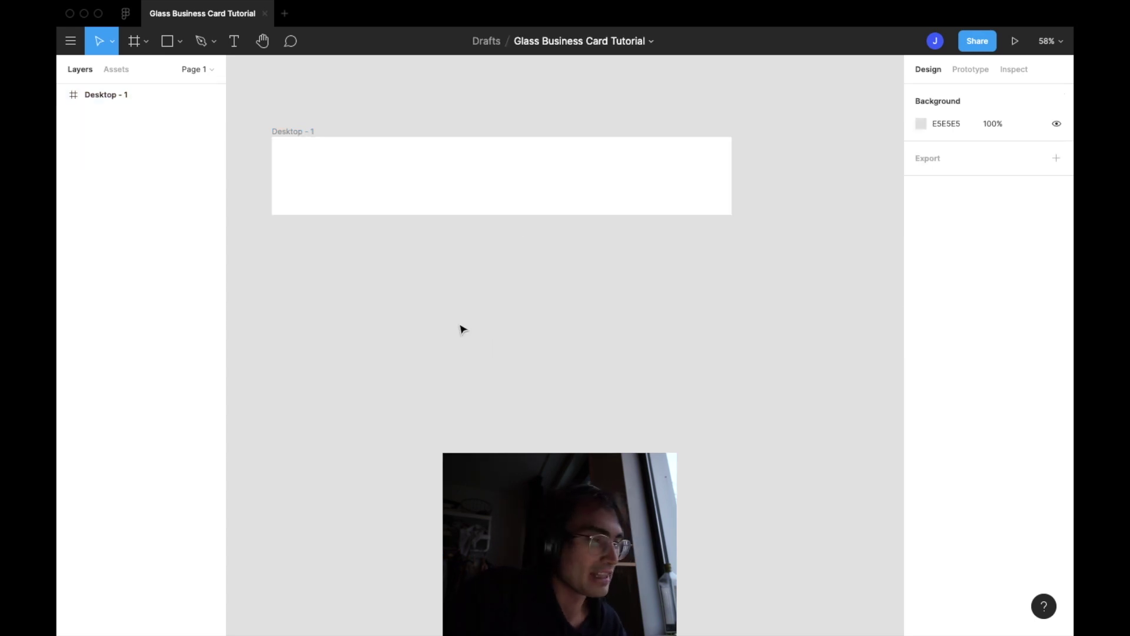
scroll(429, 308, up, 3)
click(434, 224)
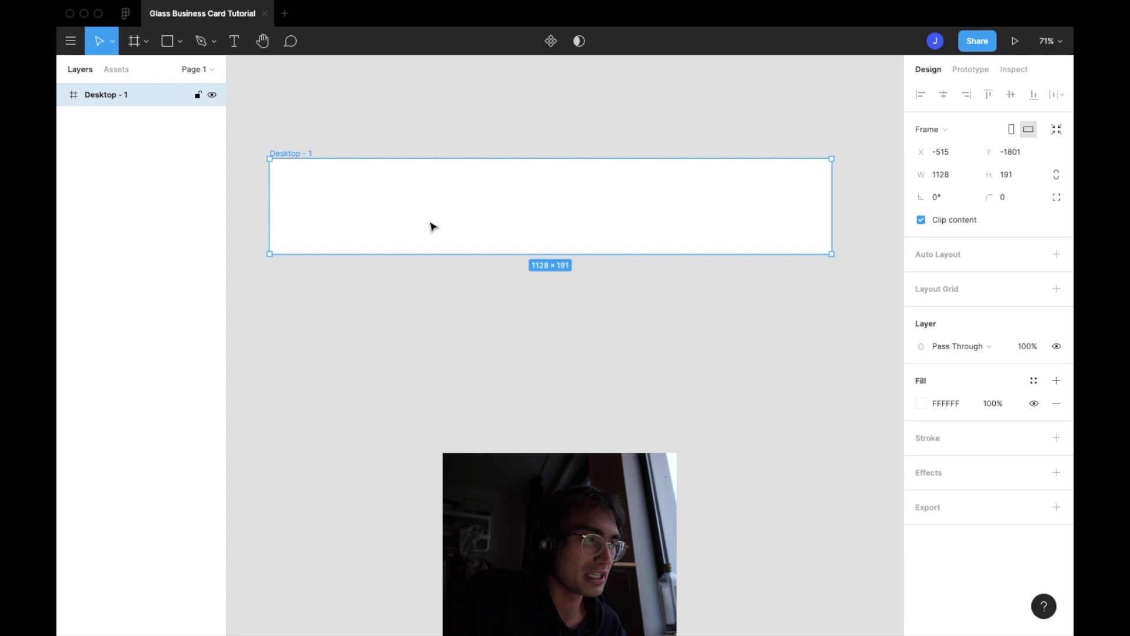
click(71, 41)
mouse_move(148, 230)
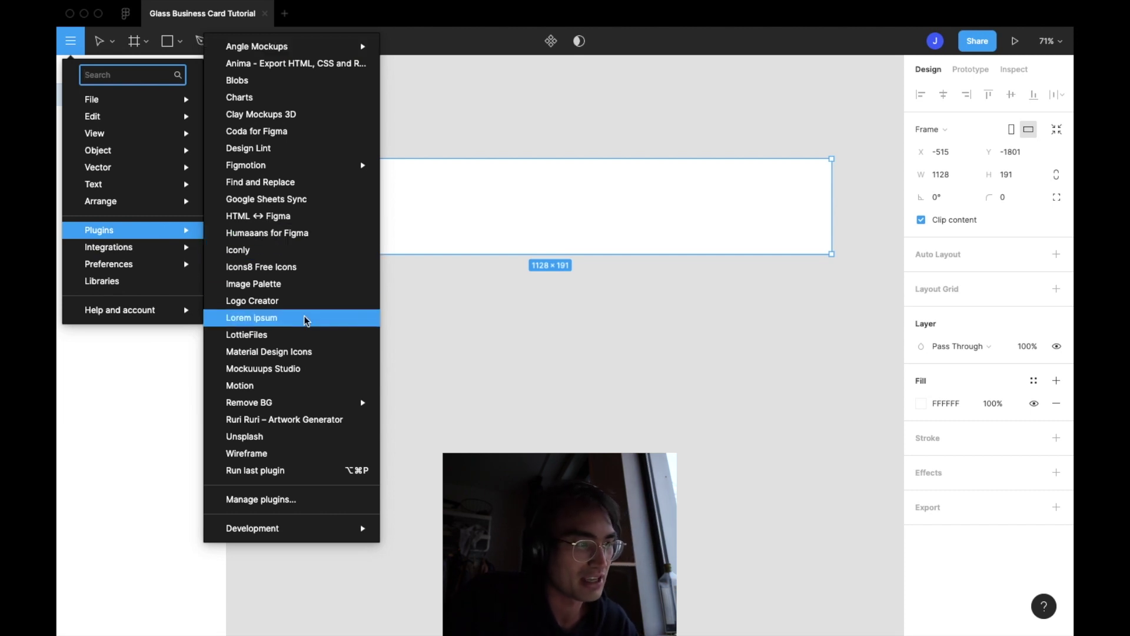
Search Unsplash for 'space' and insert the orange-purple nebula photo into the banner frame
click(297, 438)
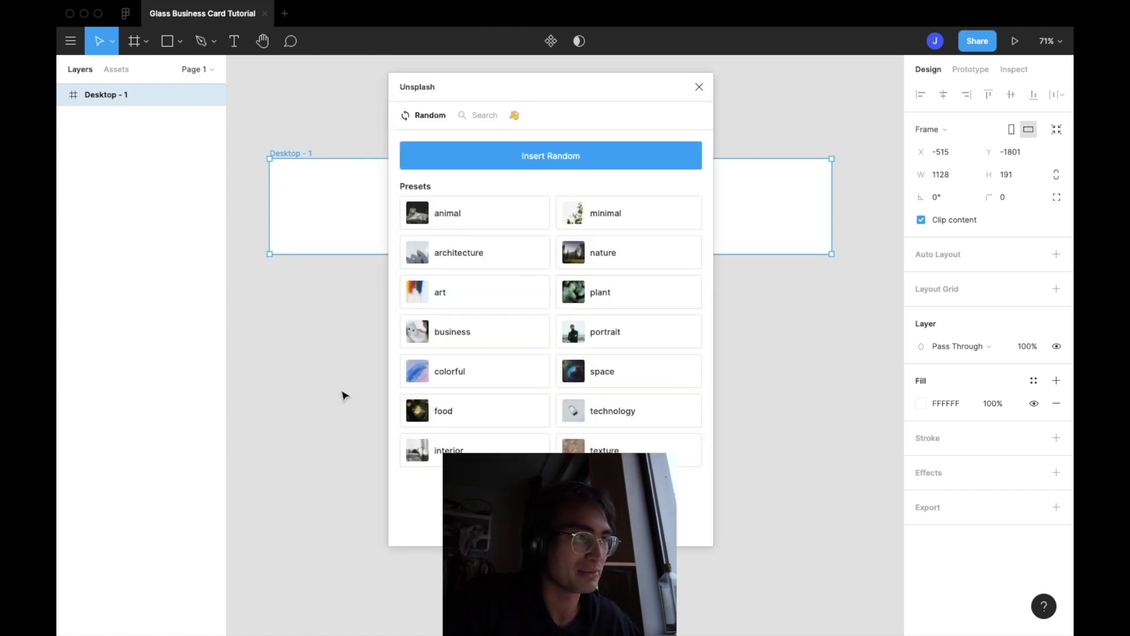
click(491, 123)
click(430, 155)
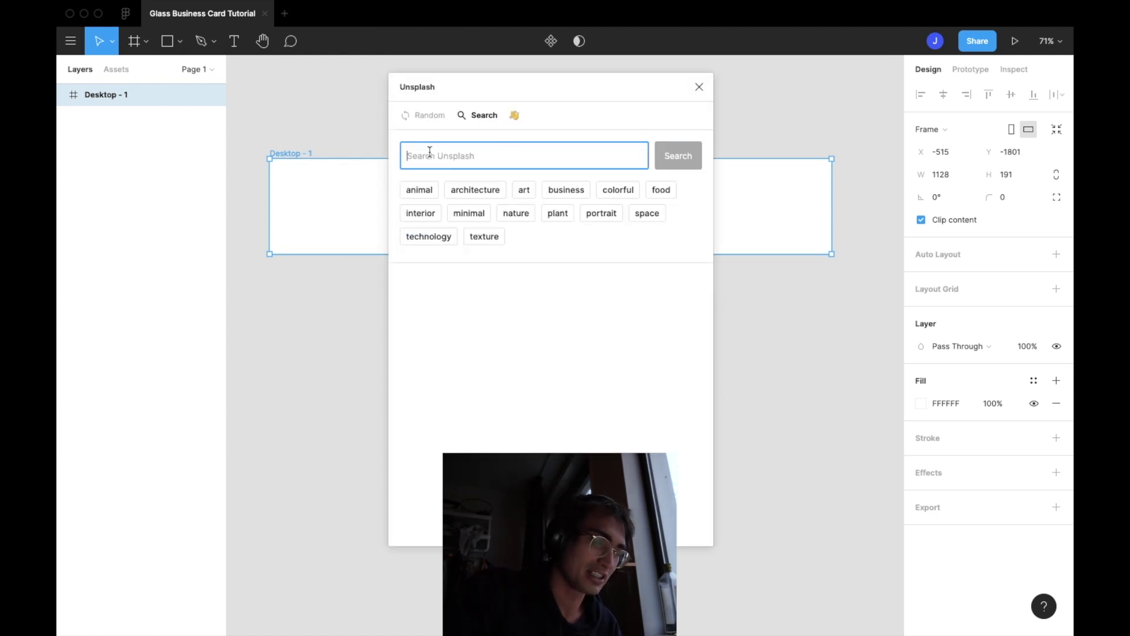
text(so)
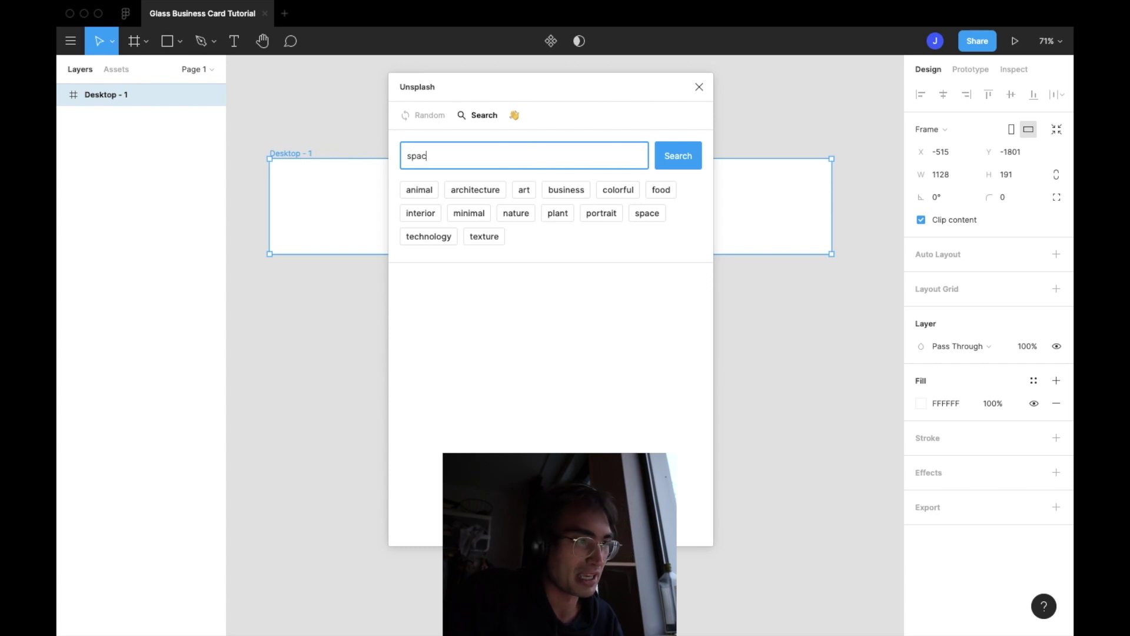
key(Return)
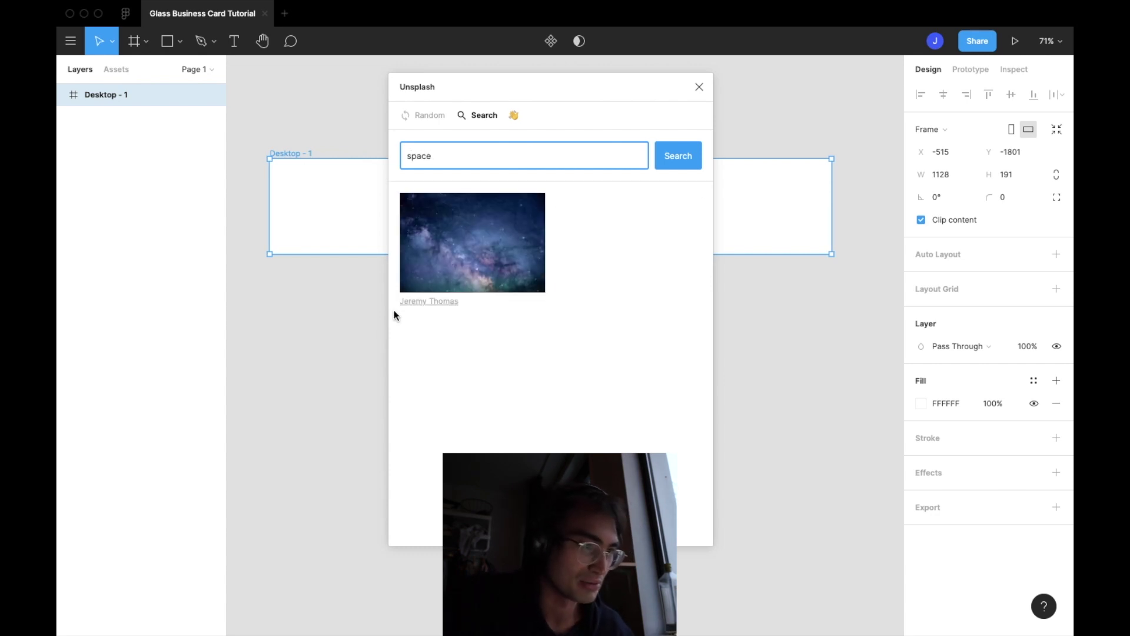
scroll(464, 356, down, 1)
click(462, 356)
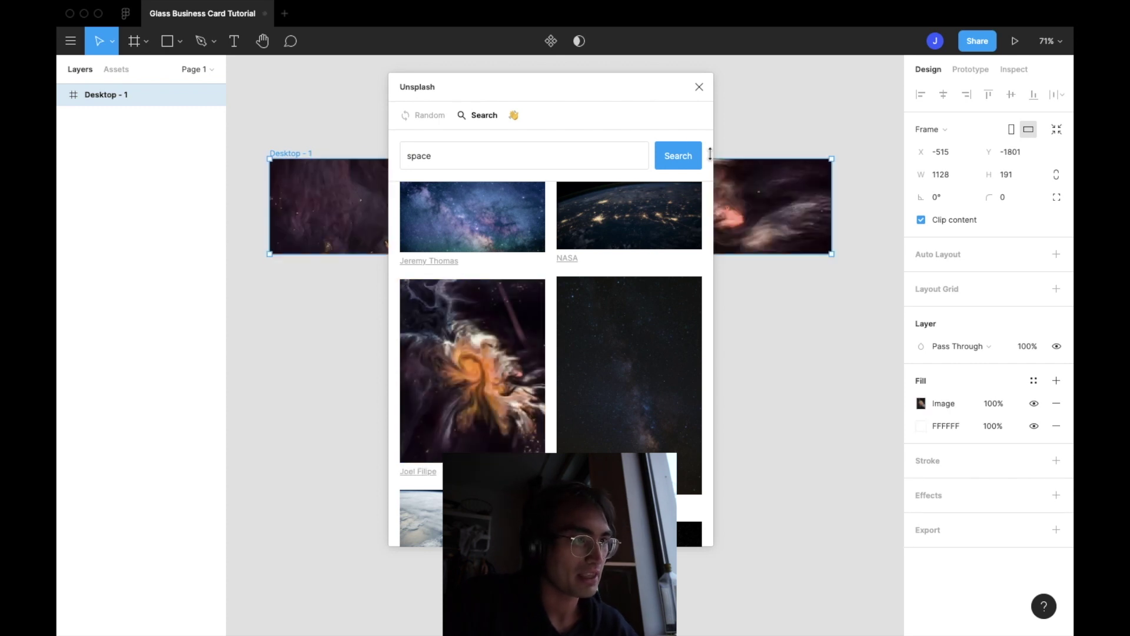
Close the Unsplash plugin and deselect the banner to view the space background
click(699, 87)
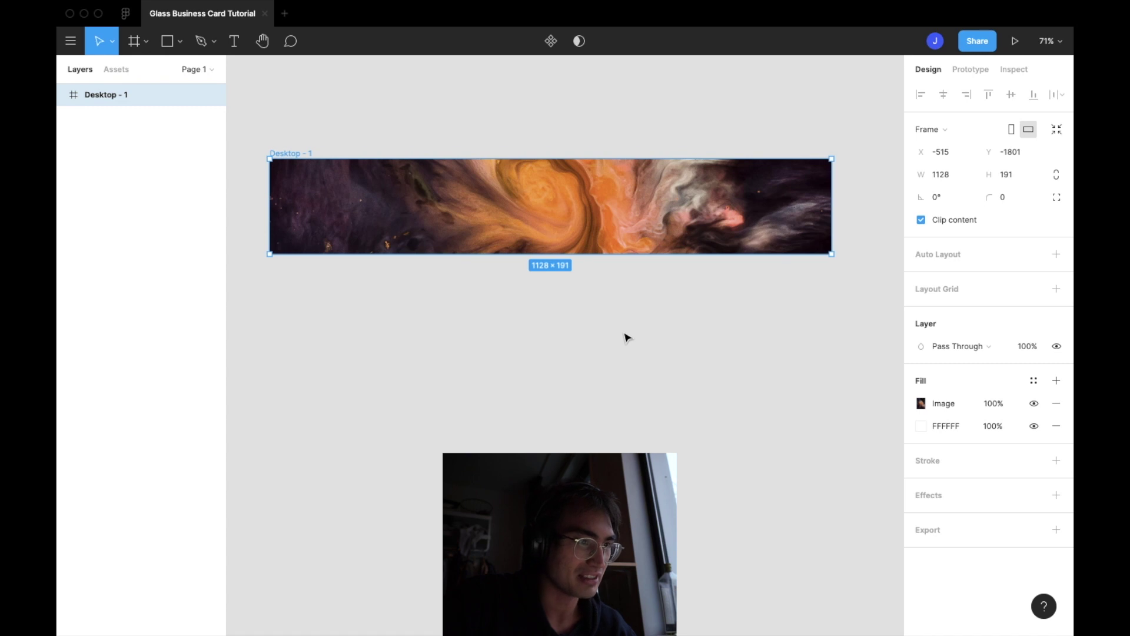
click(626, 337)
scroll(456, 230, up, 1)
scroll(457, 231, down, 1)
scroll(455, 229, up, 2)
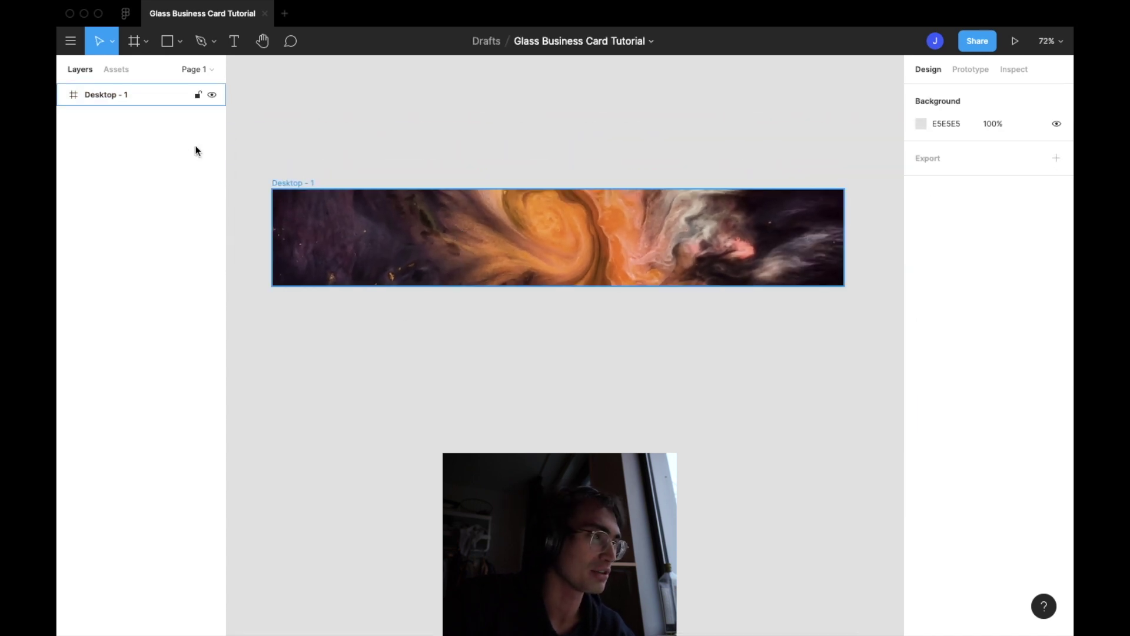
Draw a 397×140 rectangle and centre it on the banner
click(166, 42)
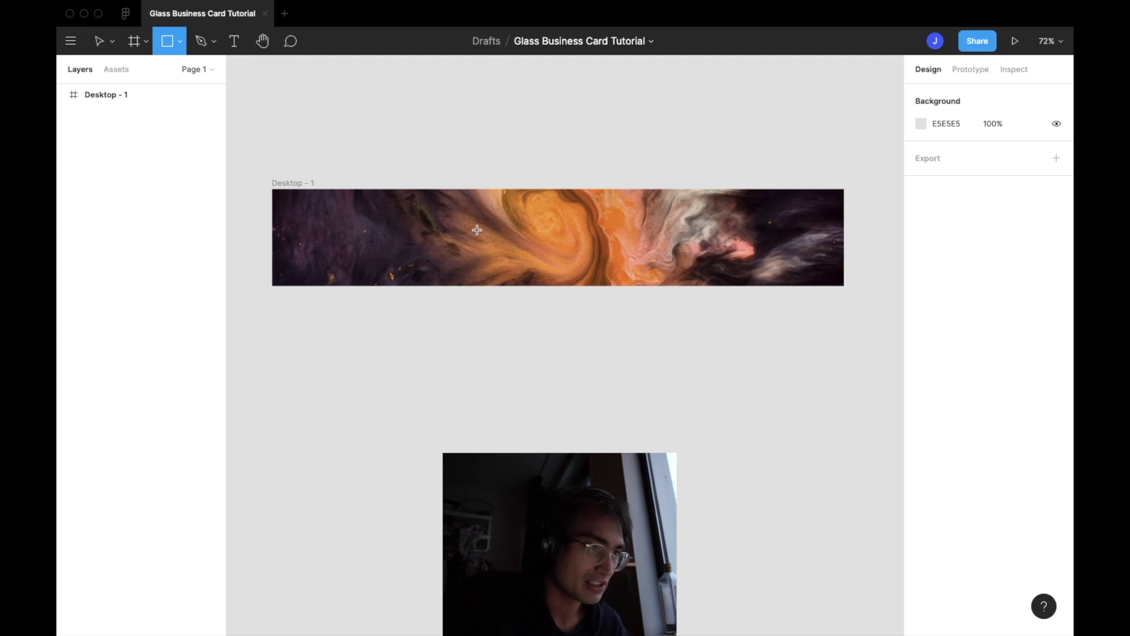
drag(471, 216, 686, 270)
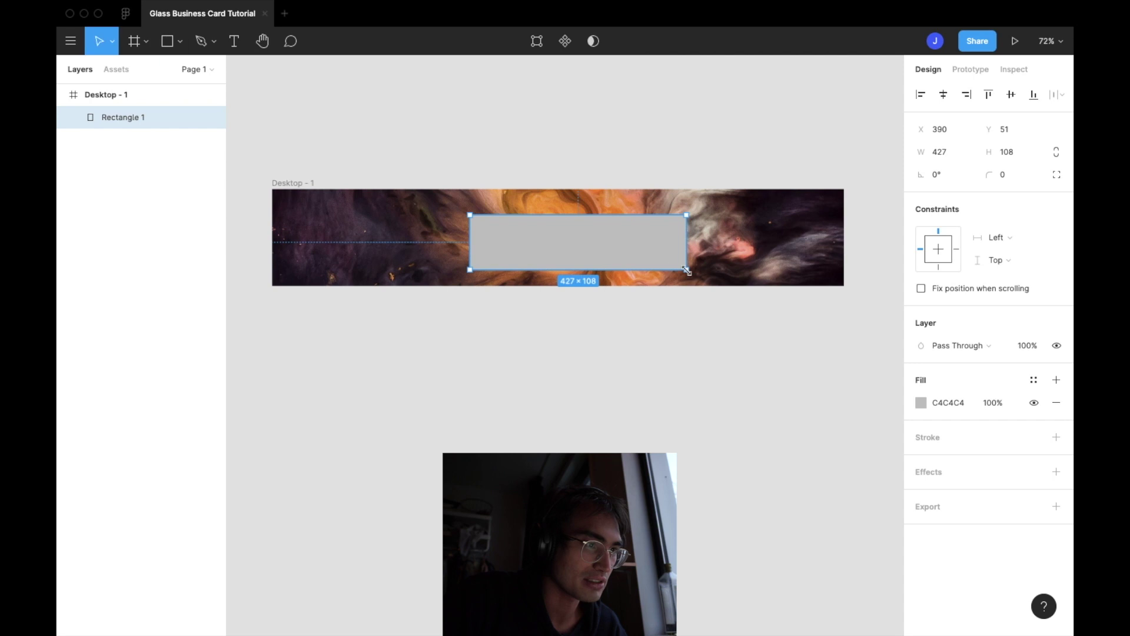
drag(589, 215, 589, 198)
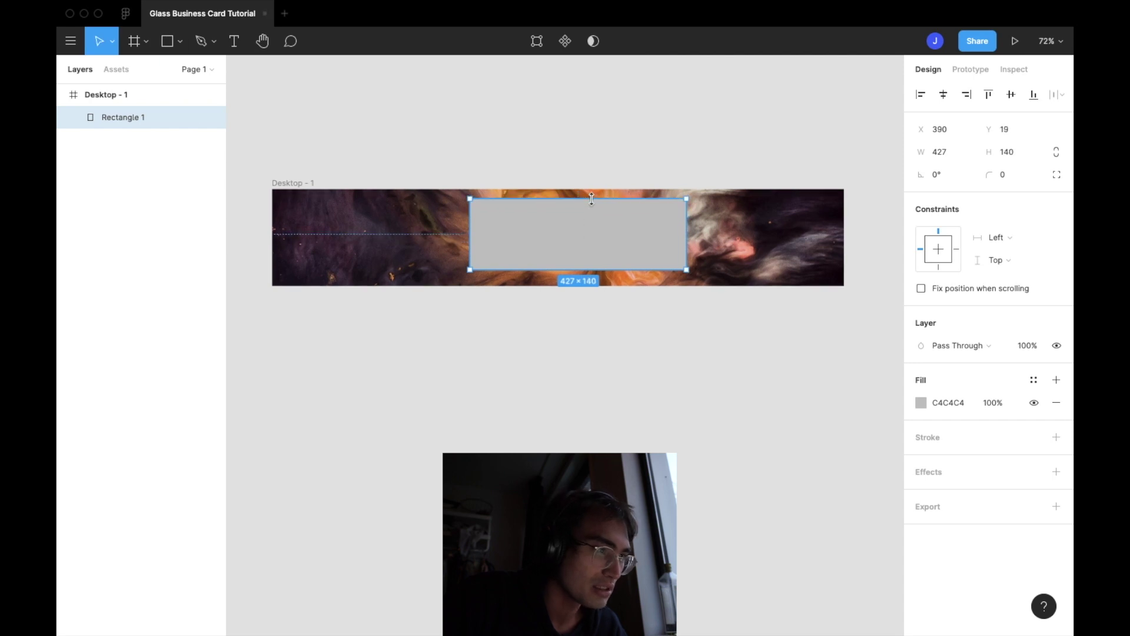
drag(469, 227, 485, 227)
drag(570, 239, 540, 237)
Reselect the rectangle and bring up its fill colour settings
click(541, 343)
scroll(541, 343, up, 5)
click(603, 146)
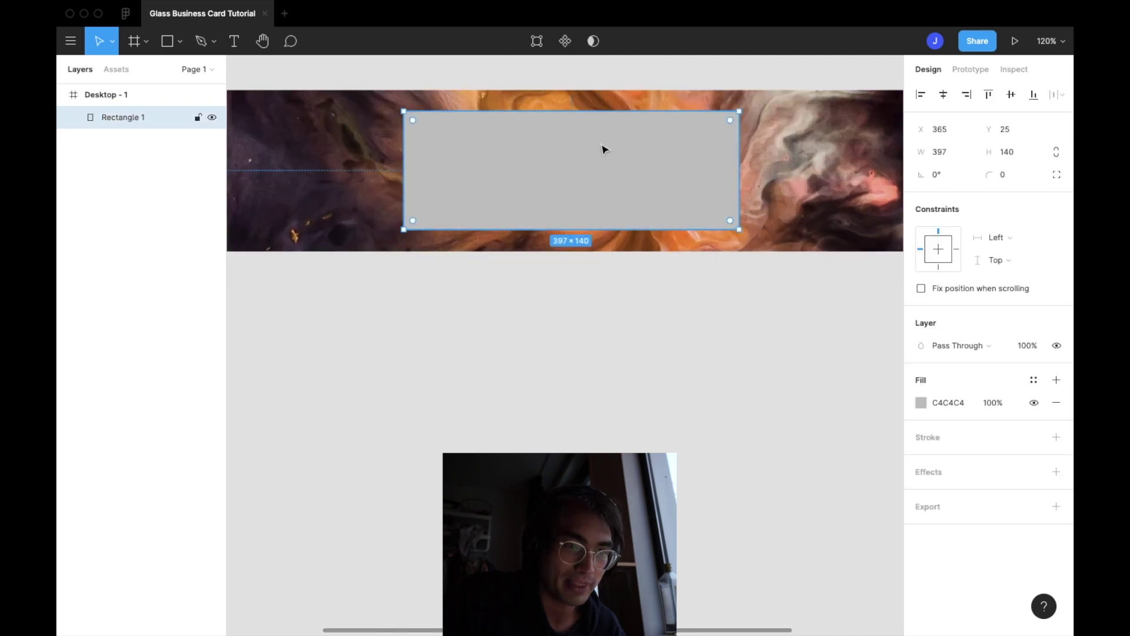
scroll(765, 265, up, 3)
click(919, 403)
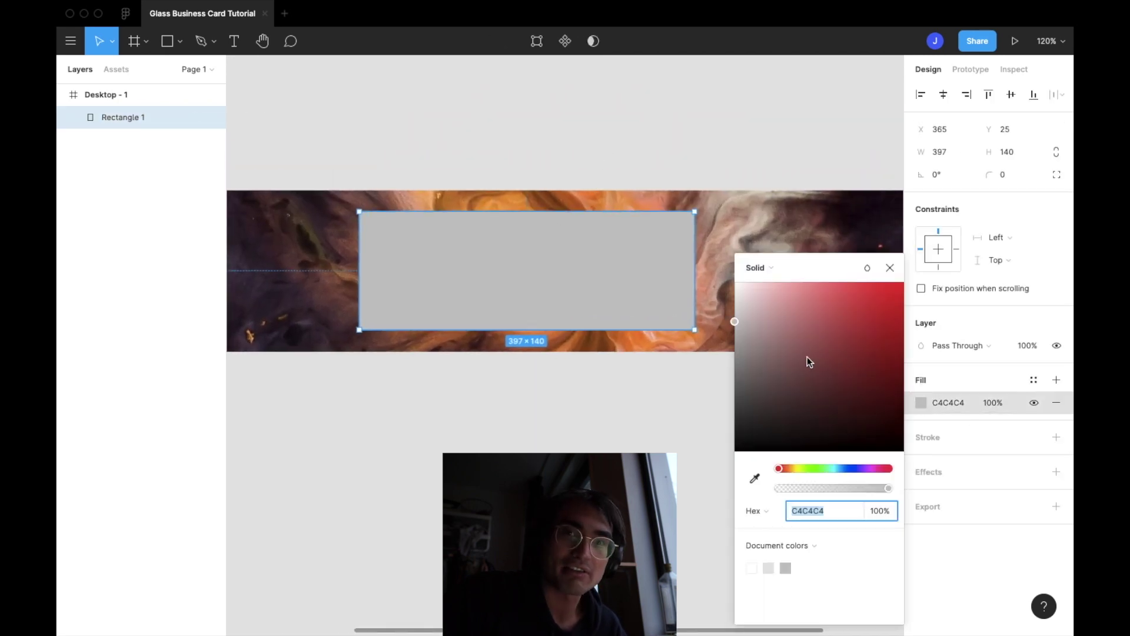
Fill the rectangle with a white linear gradient running from top-left to bottom-right
drag(735, 321, 724, 268)
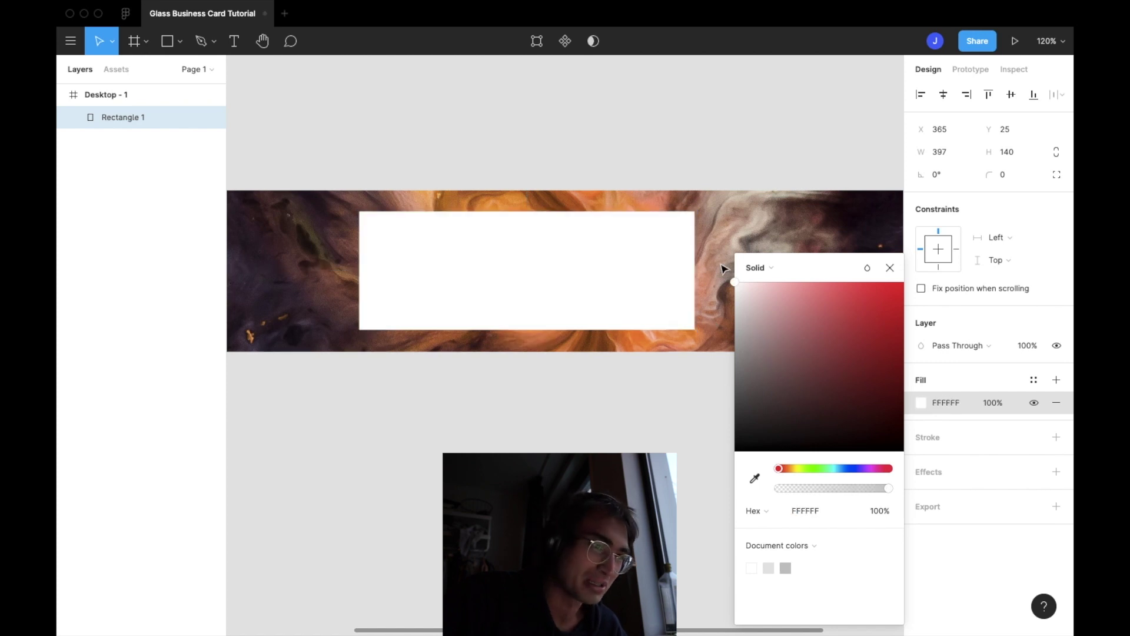
click(756, 267)
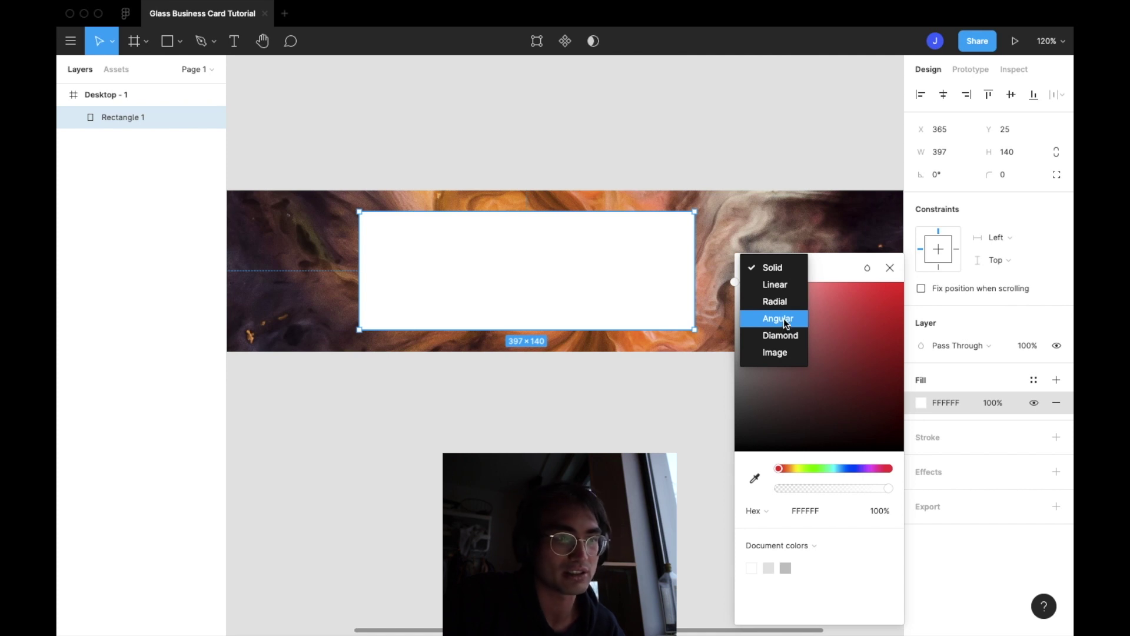
click(776, 284)
drag(527, 212, 360, 210)
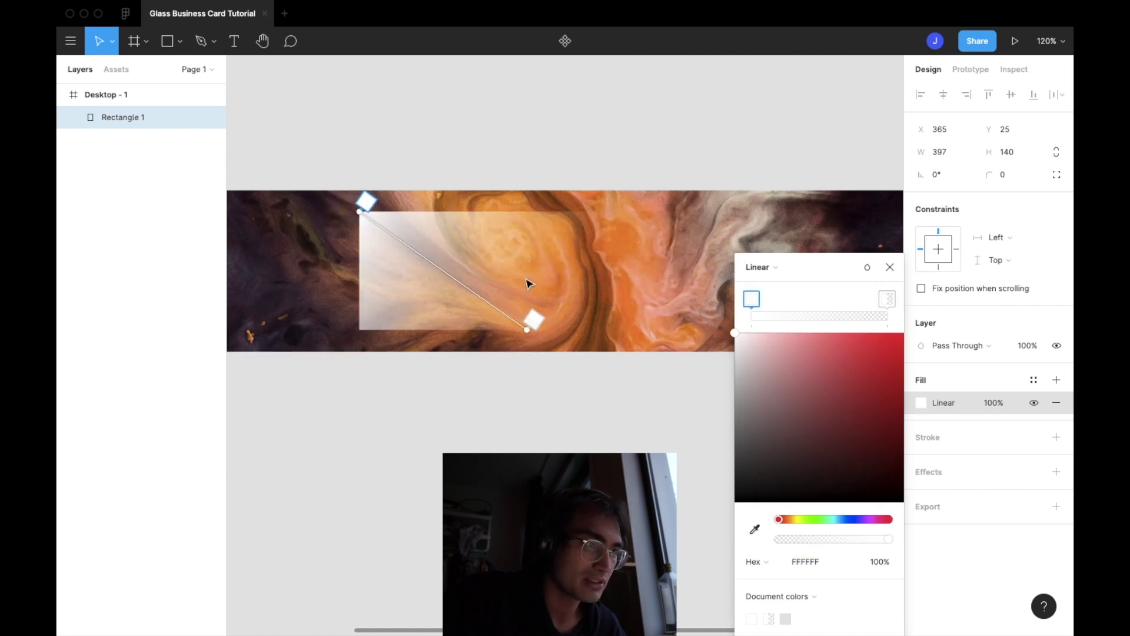
drag(525, 330, 697, 330)
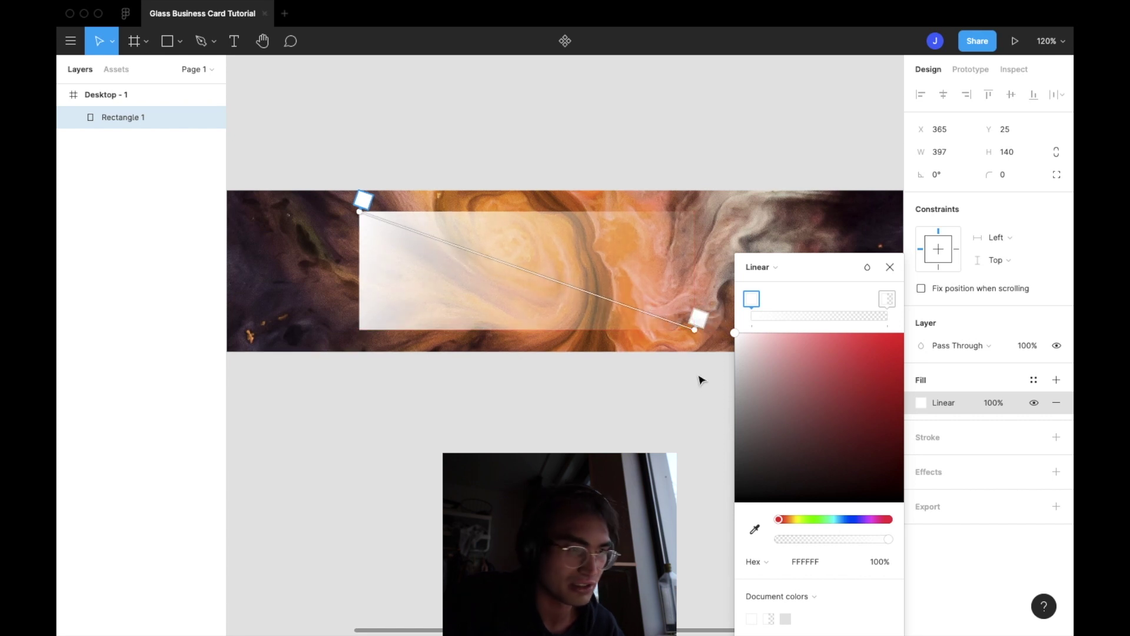
click(889, 268)
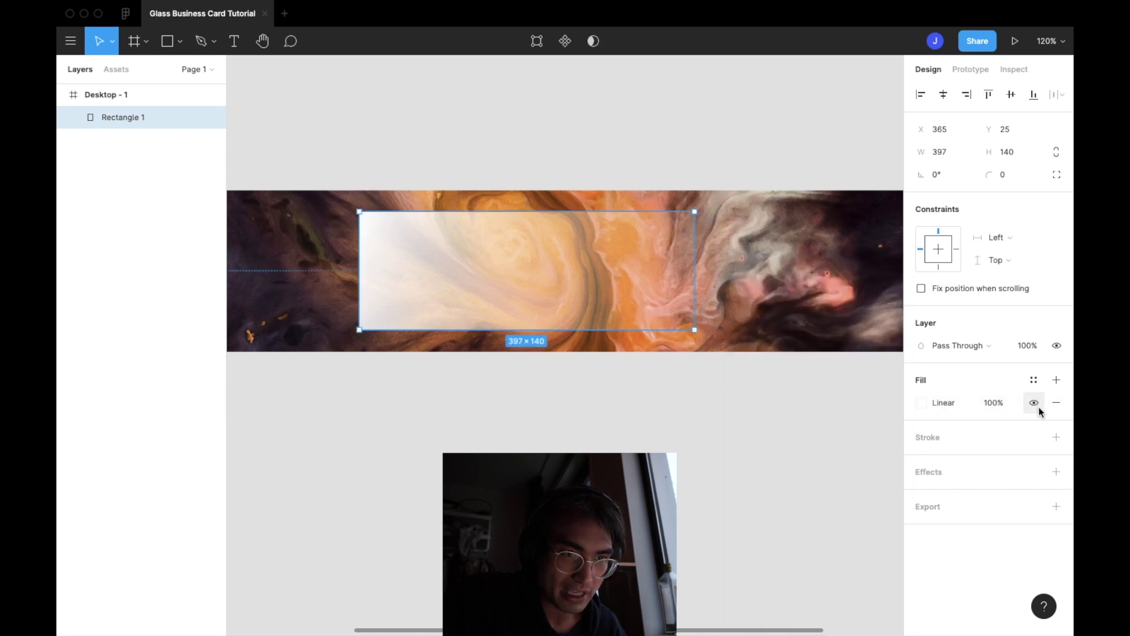
Add a white stroke to the card and switch it to a linear gradient
click(1056, 437)
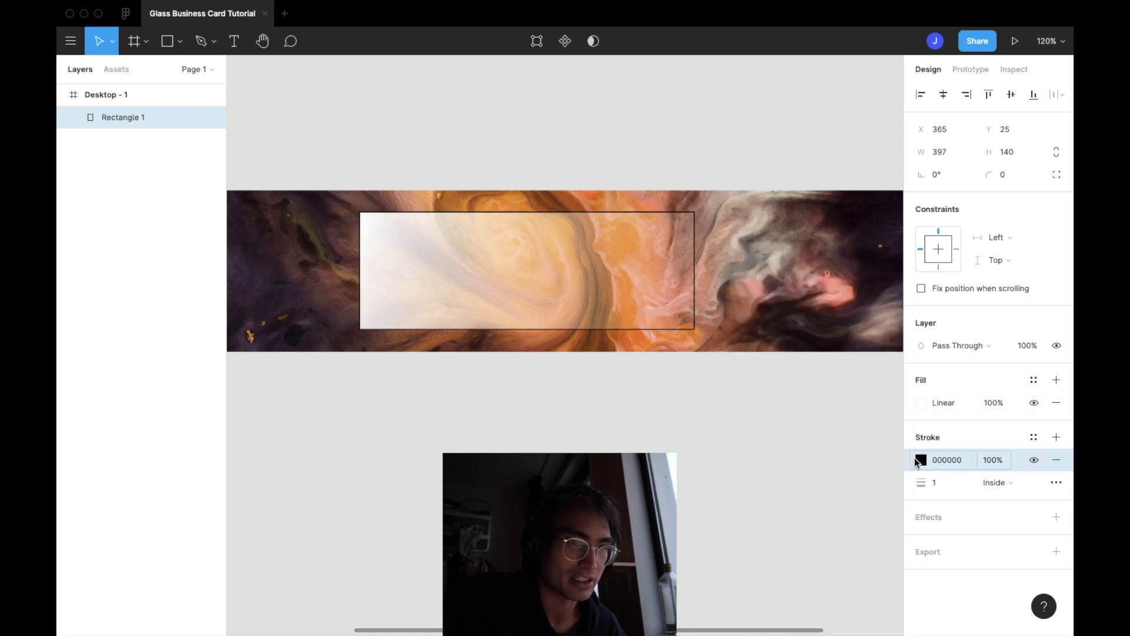
click(920, 459)
click(791, 369)
drag(791, 369, 676, 270)
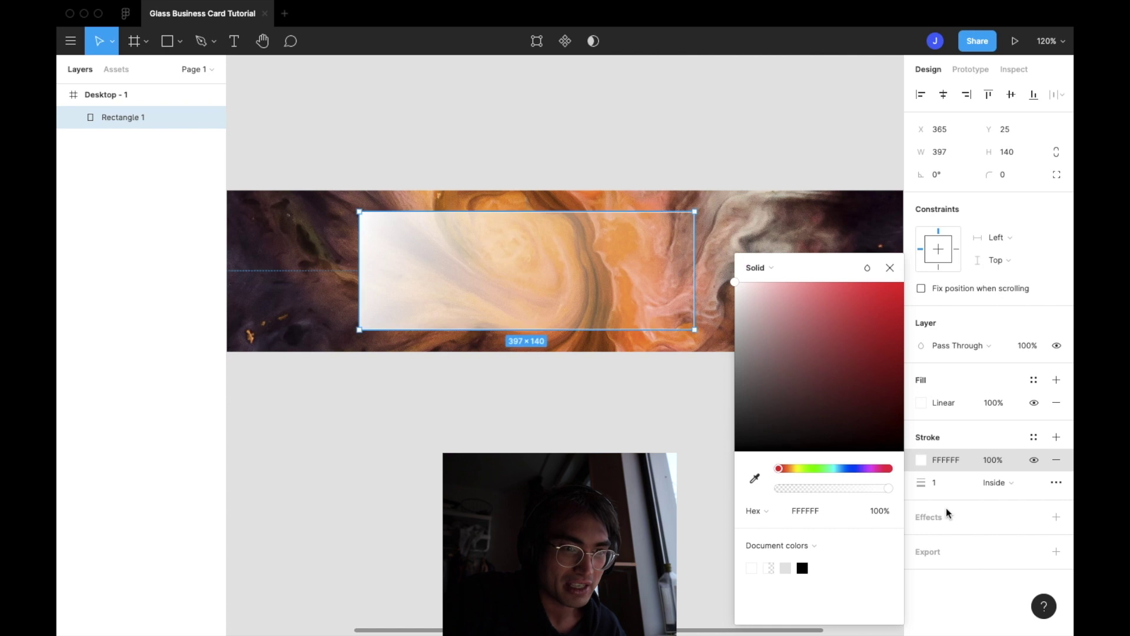
click(759, 268)
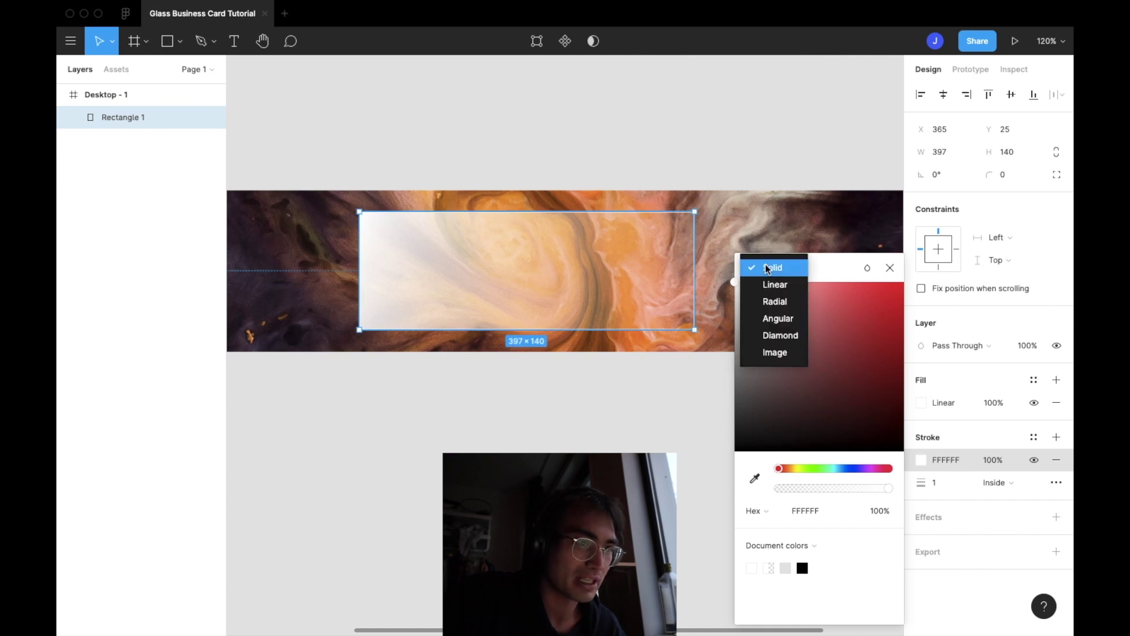
click(770, 281)
Position the stroke gradient diagonally, starting at the card's top-left corner
click(526, 211)
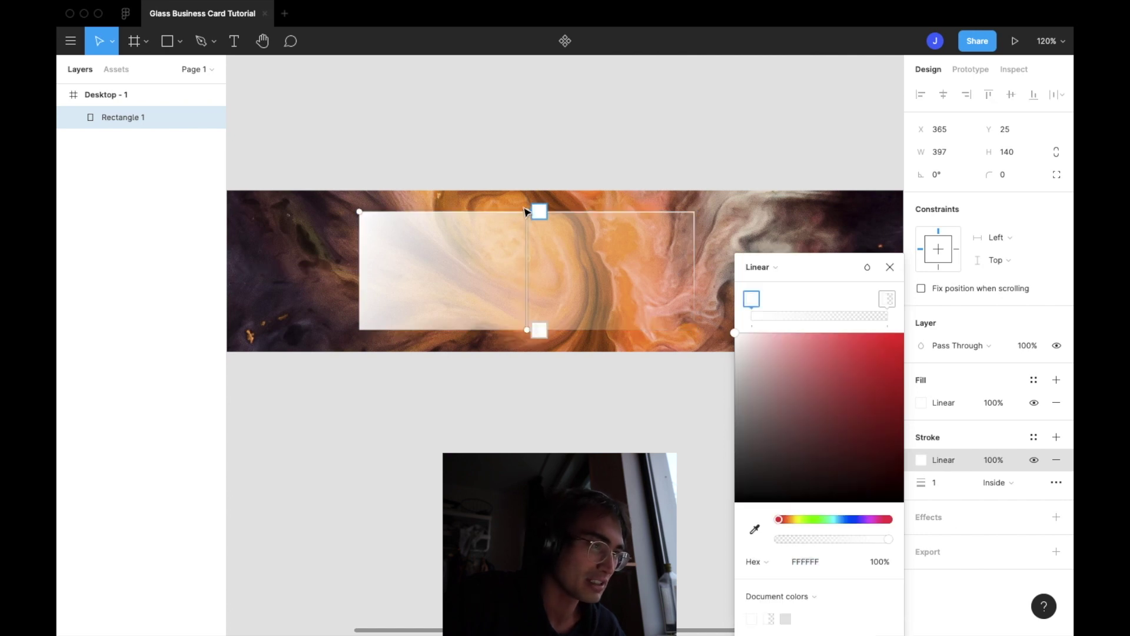
drag(525, 213, 323, 202)
drag(527, 332, 488, 295)
drag(323, 201, 364, 213)
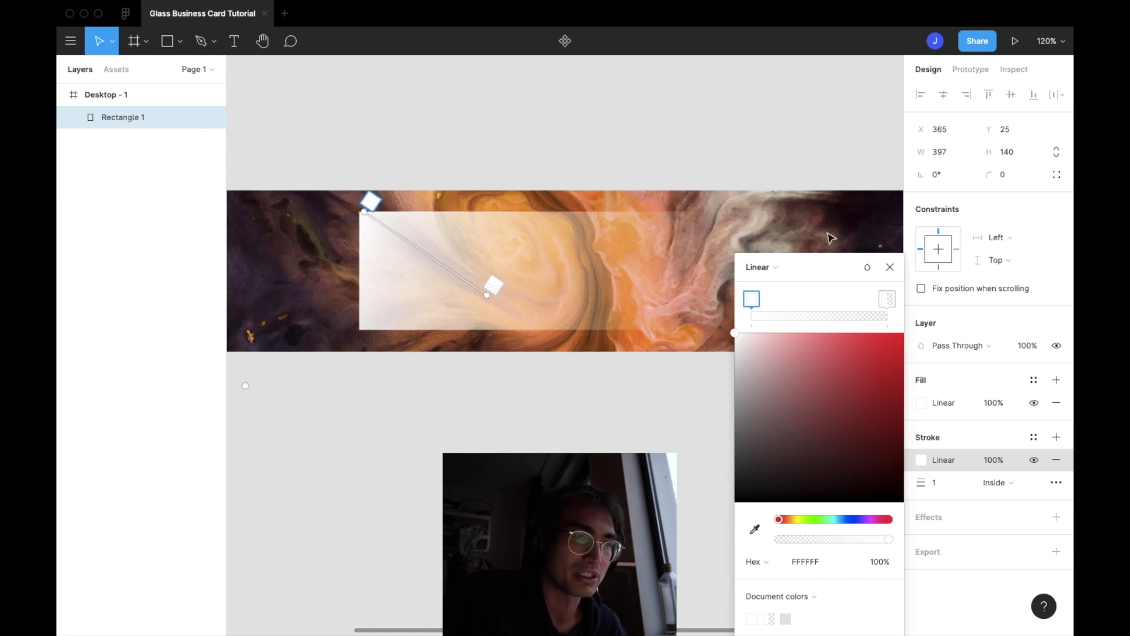
click(889, 267)
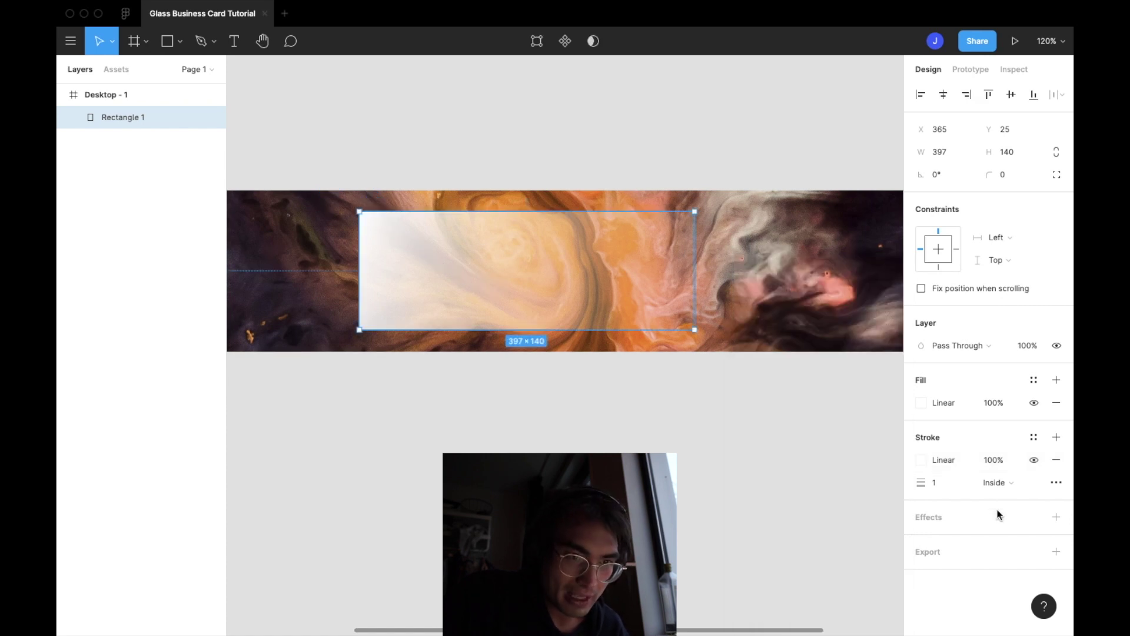
Add a Background blur effect to the card rectangle and deselect to preview the frosted look
click(1056, 517)
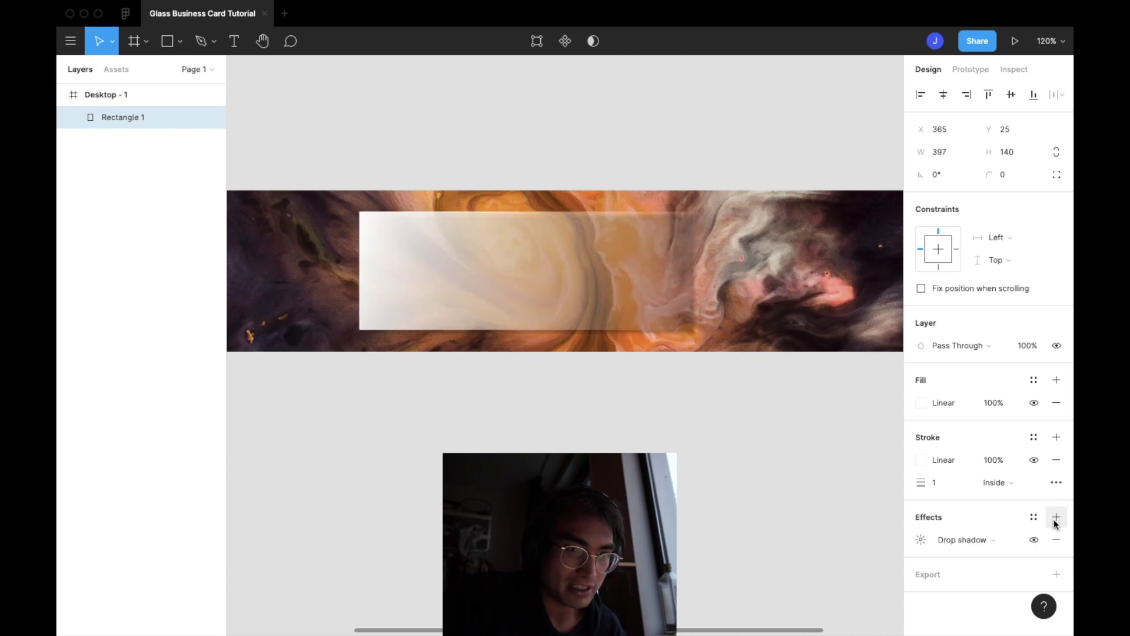
click(945, 539)
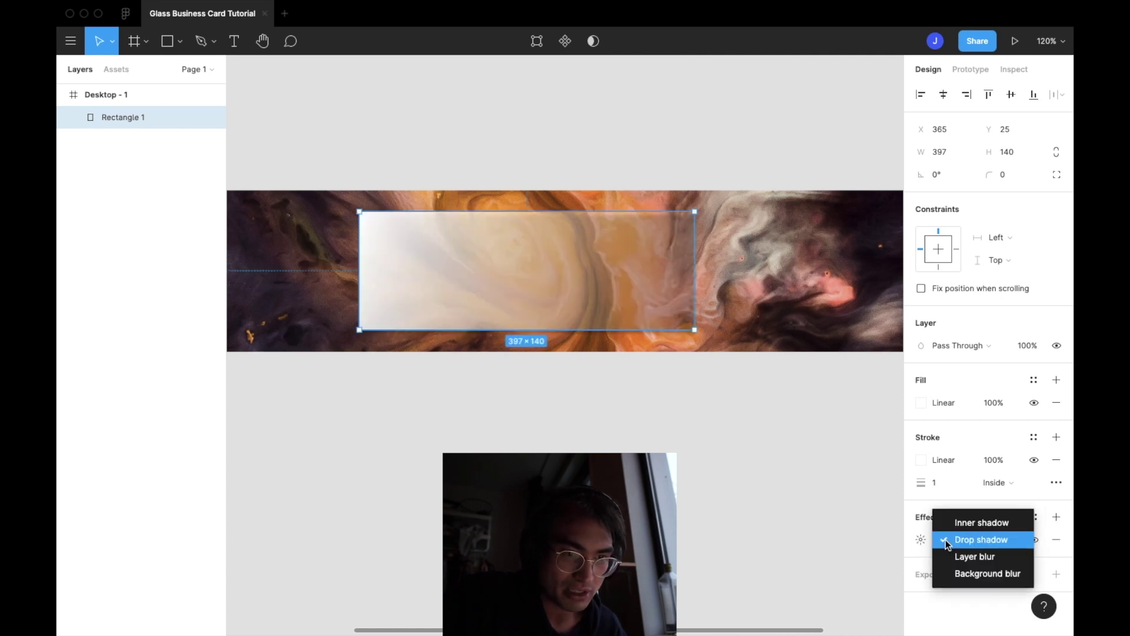
click(974, 569)
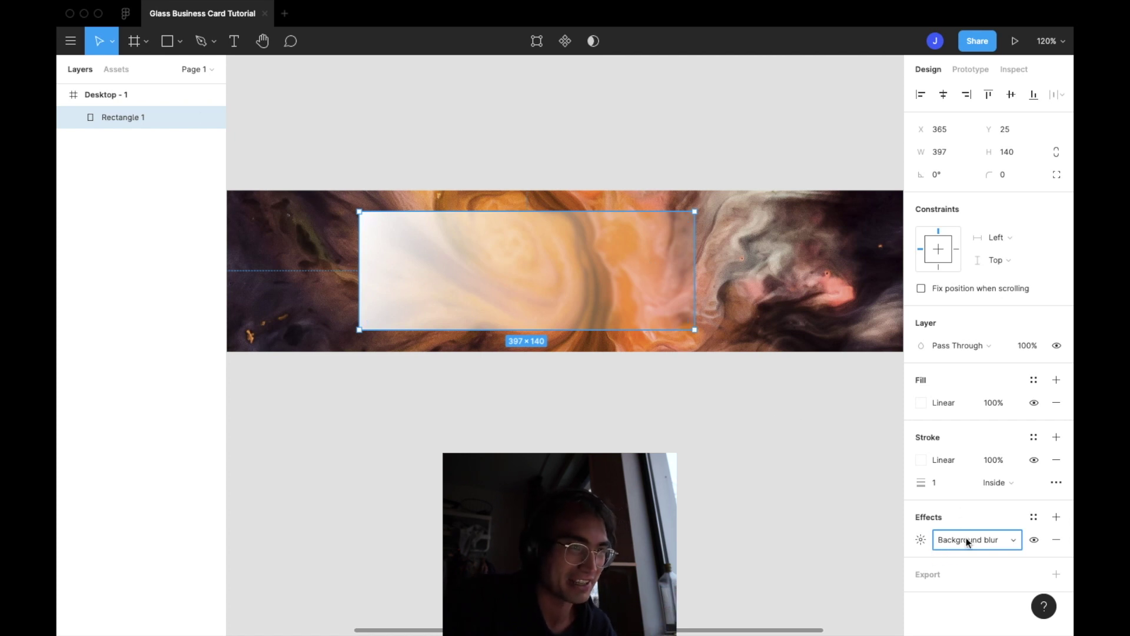
click(751, 321)
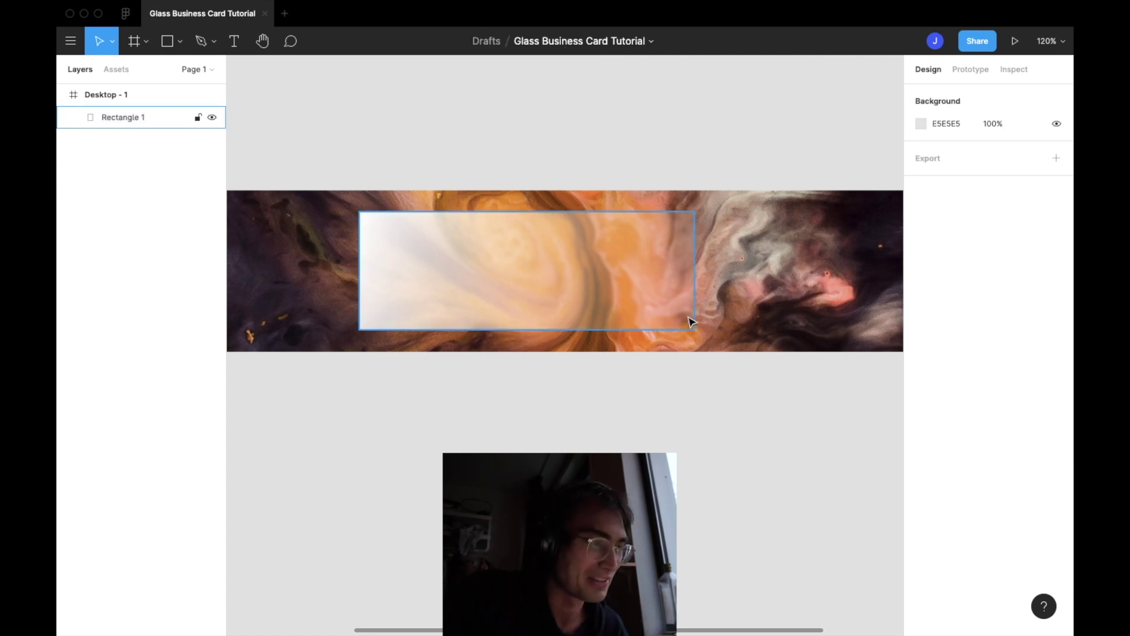
scroll(518, 313, up, 5)
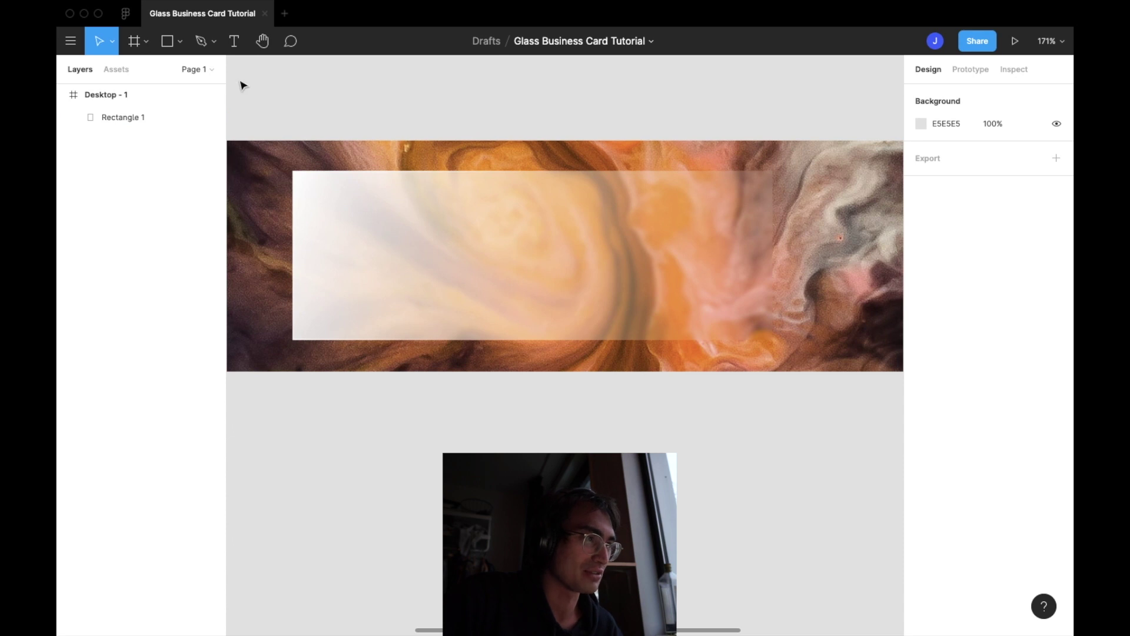
Type the cardholder's full name in a new text box across the card and lighten its colour
click(238, 42)
drag(337, 208, 699, 260)
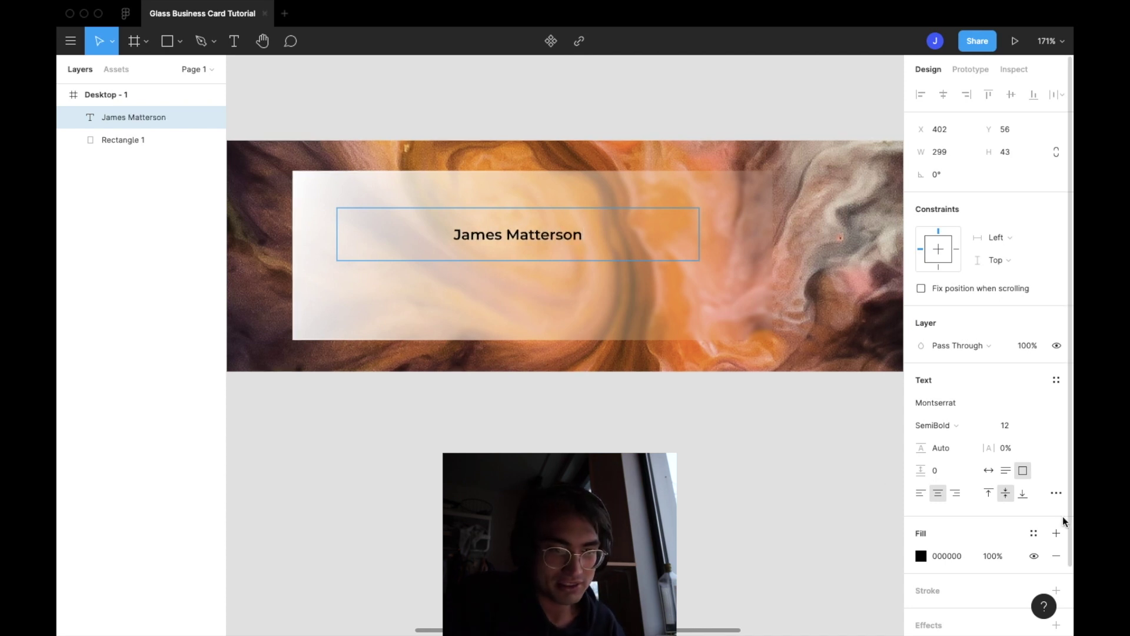
click(920, 556)
drag(762, 355, 750, 281)
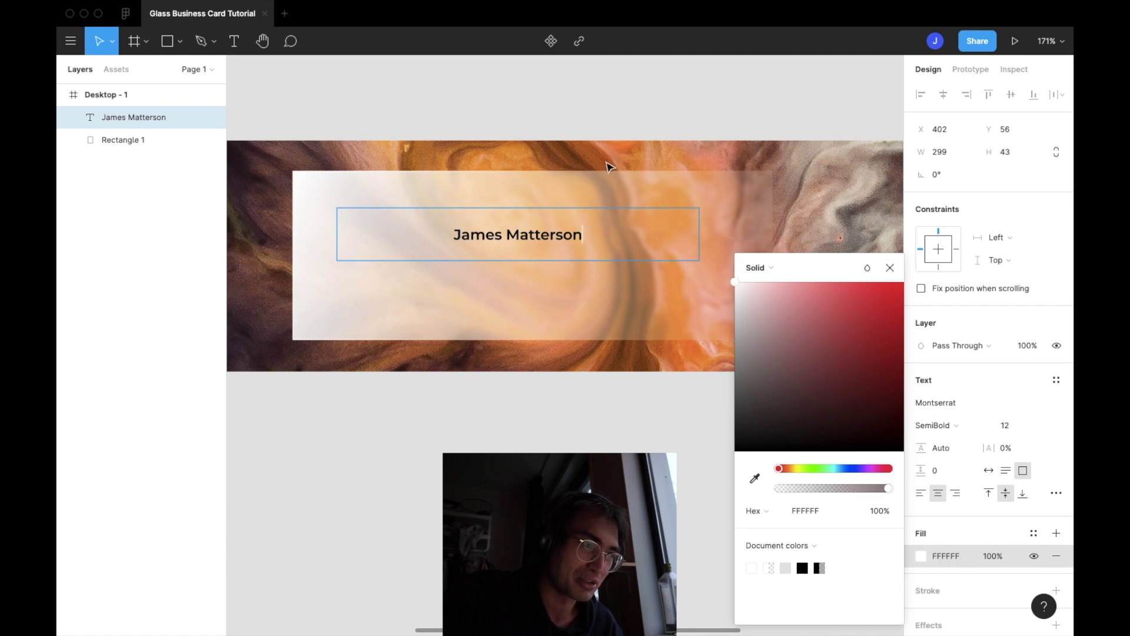
key(Escape)
Set the name text's fill to white (FFFFFF)
click(534, 434)
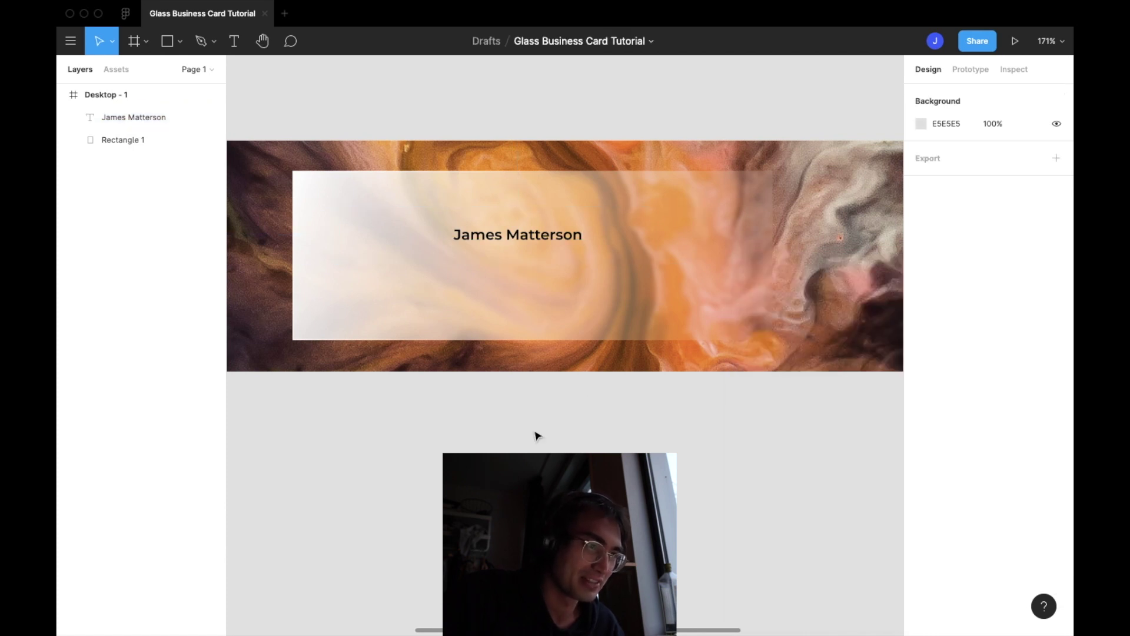
click(534, 246)
click(920, 556)
click(788, 308)
key(ctrl+z)
click(728, 413)
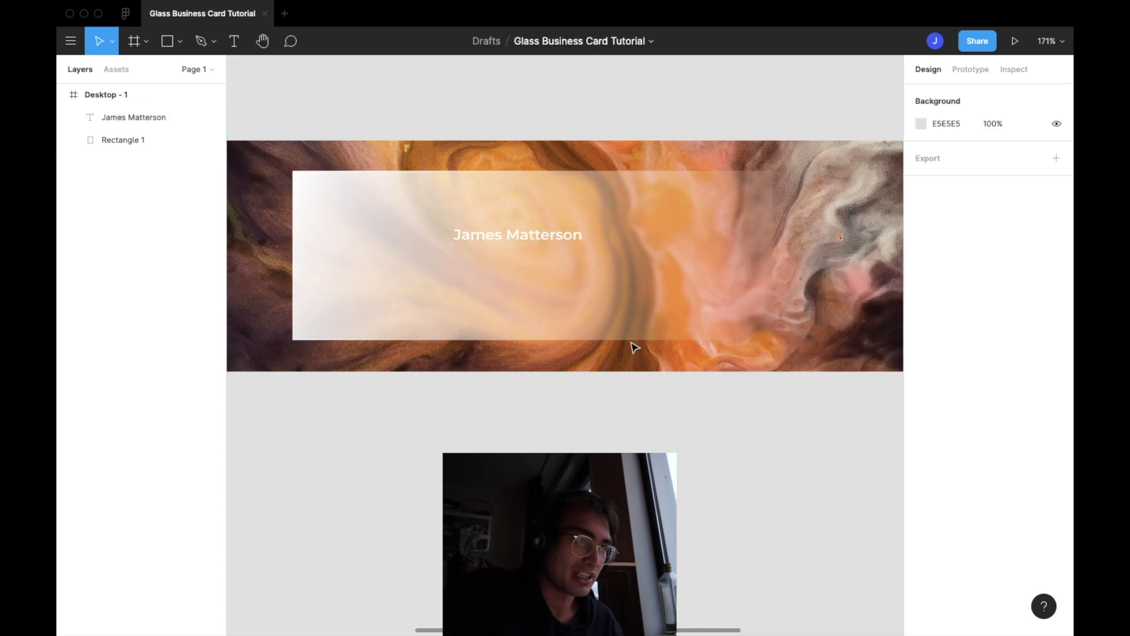
click(575, 238)
click(1011, 427)
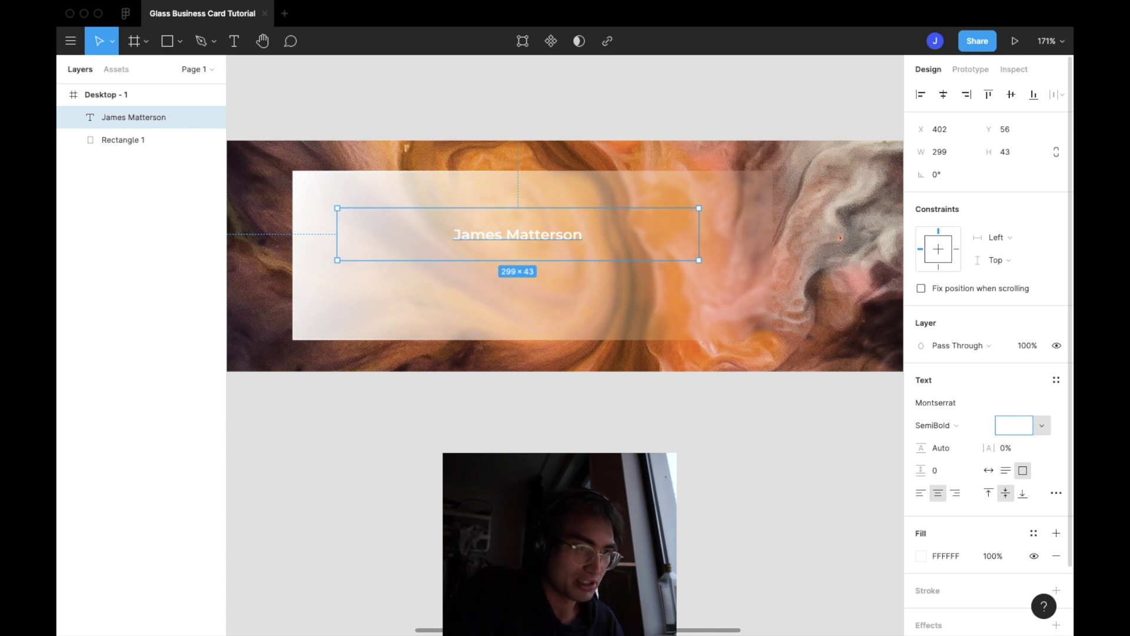
Set the name text's font size to 27
key(Return)
click(1014, 423)
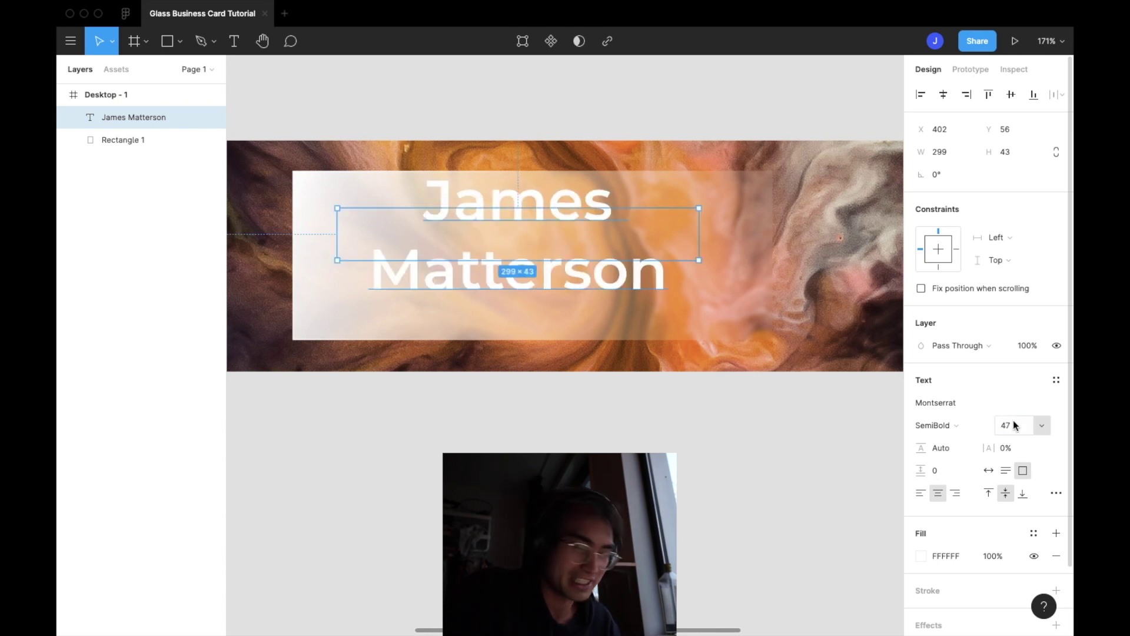
key(BackSpace)
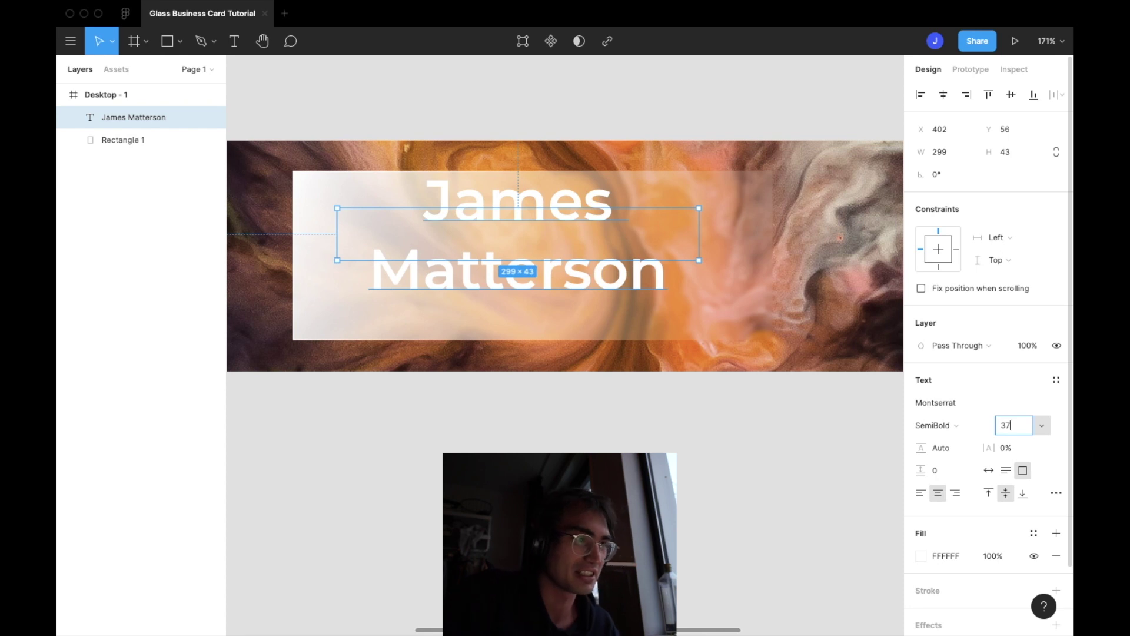
key(Return)
click(1014, 424)
text(27)
key(Return)
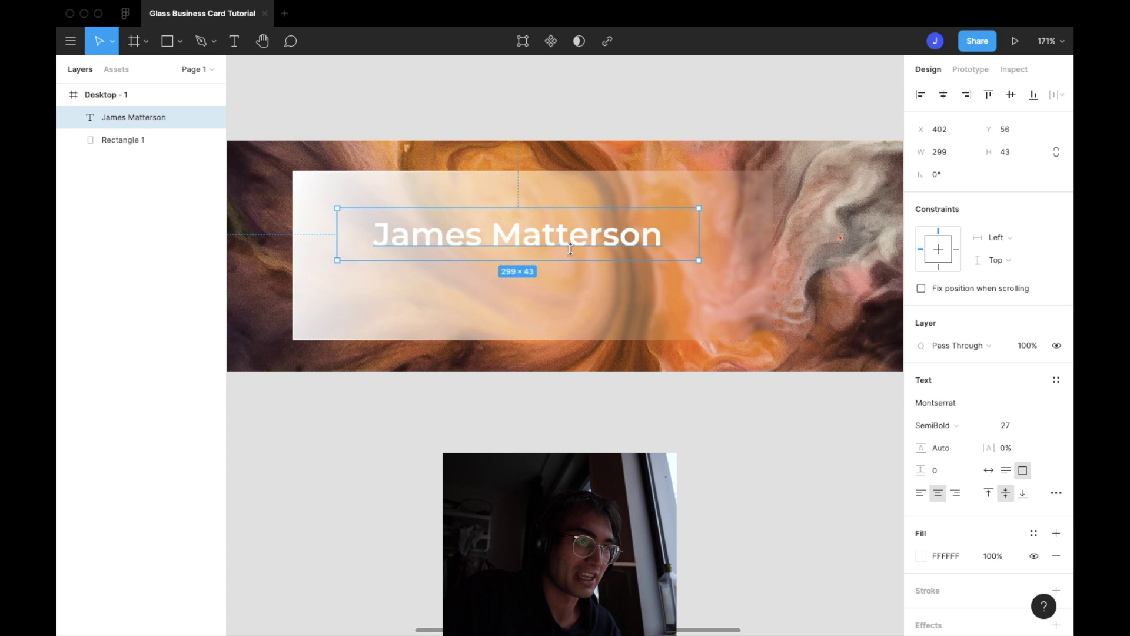
Move the name up on the card, duplicate it, and start erasing the copy's text
drag(596, 246, 535, 283)
click(548, 298)
click(529, 229)
key(ctrl+d)
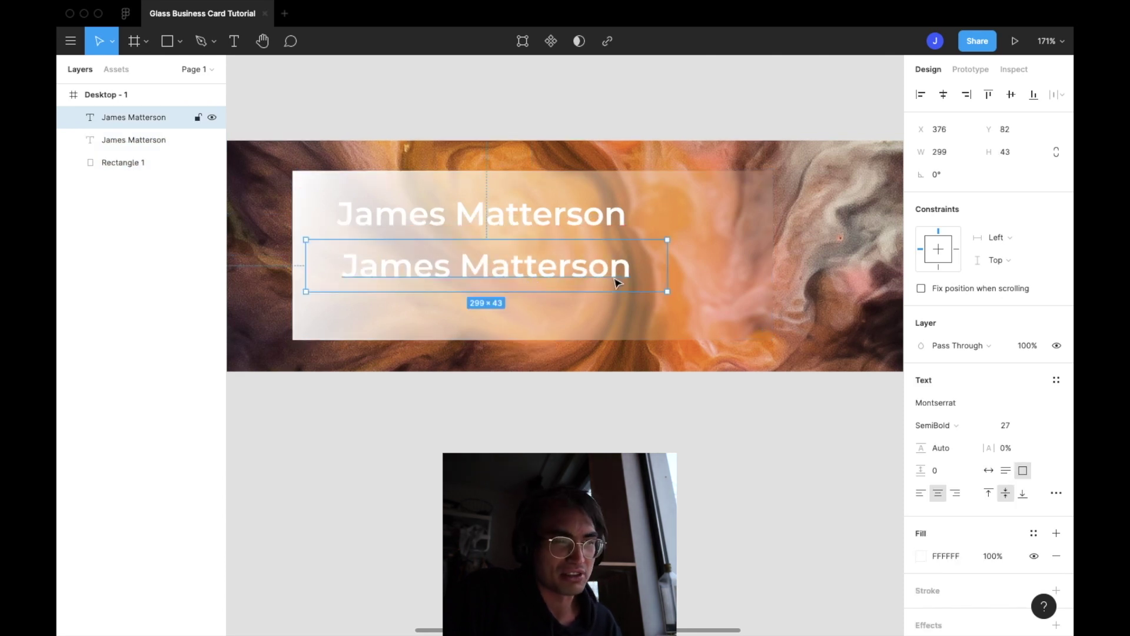
double_click(618, 278)
click(627, 277)
key(BackSpace)
key(BackSpace)
key(BackSpace)
key(BackSpace)
key(BackSpace)
key(BackSpace)
key(BackSpace)
key(BackSpace)
key(BackSpace)
key(BackSpace)
key(BackSpace)
key(BackSpace)
key(BackSpace)
key(BackSpace)
key(BackSpace)
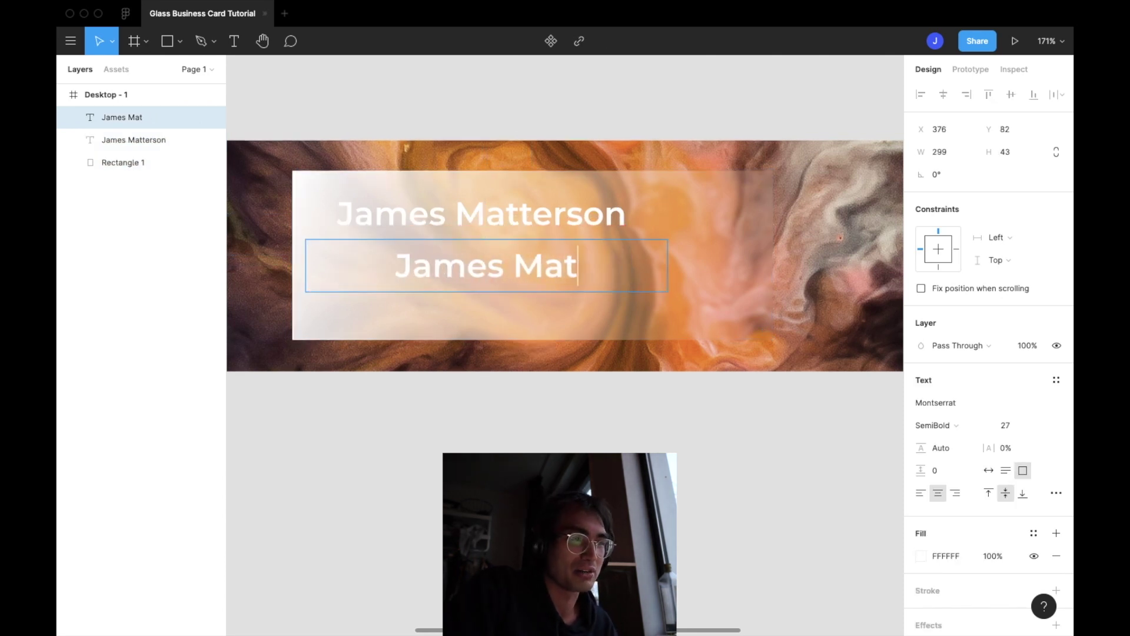
Retype the copied line as 'CEO ChilSpace' at font size 27
text(C)
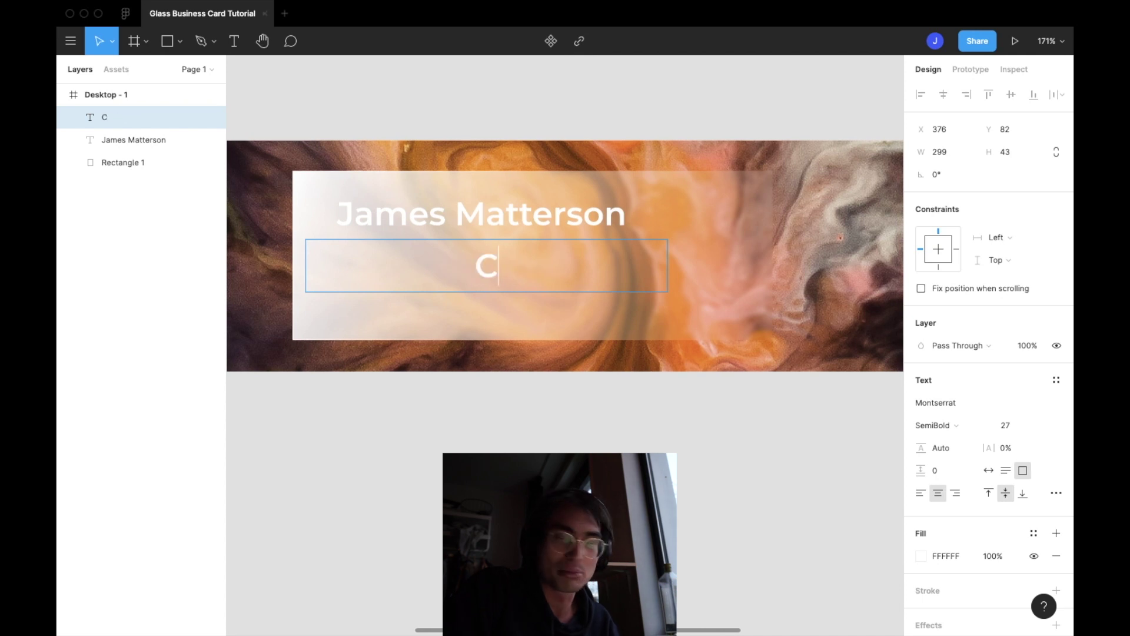
text(EO)
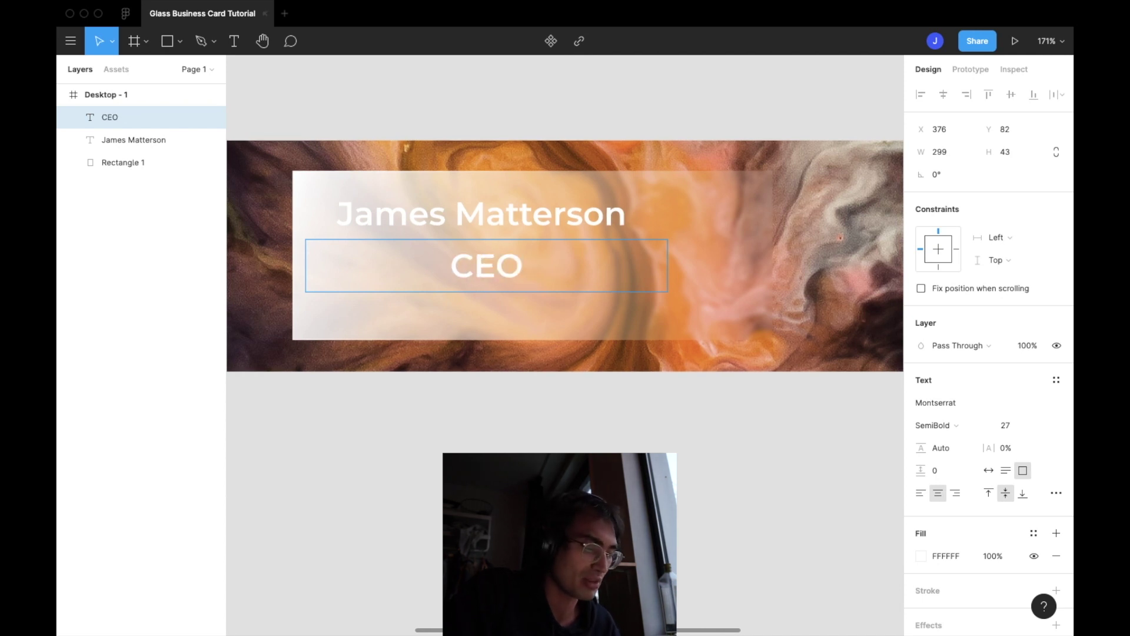
text( Chil S)
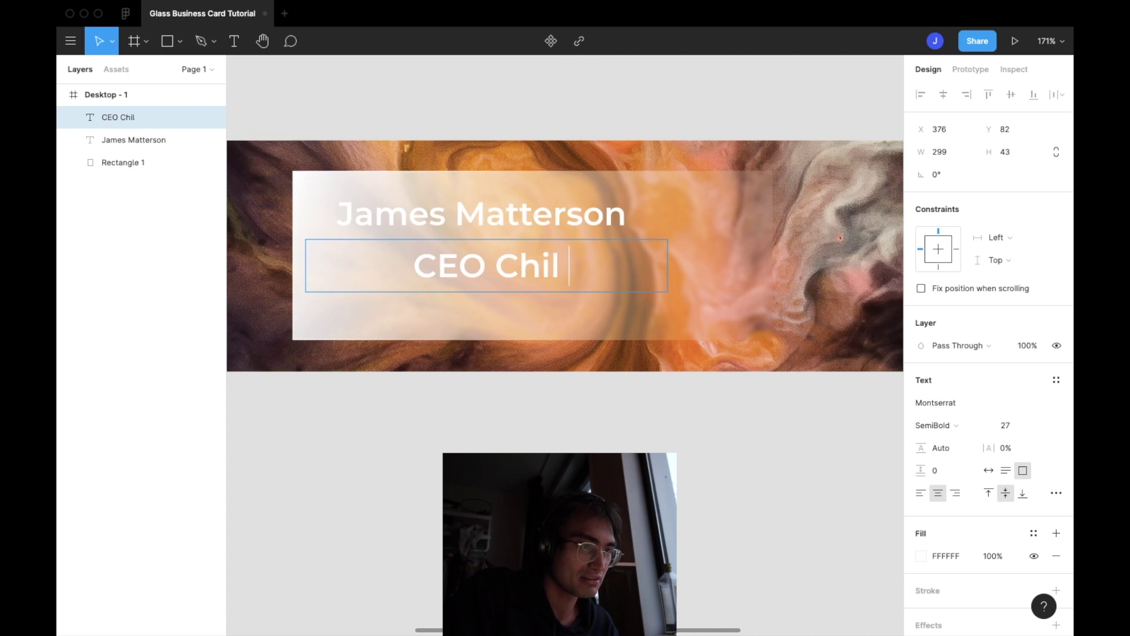
key(BackSpace)
key(BackSpace)
text(Space)
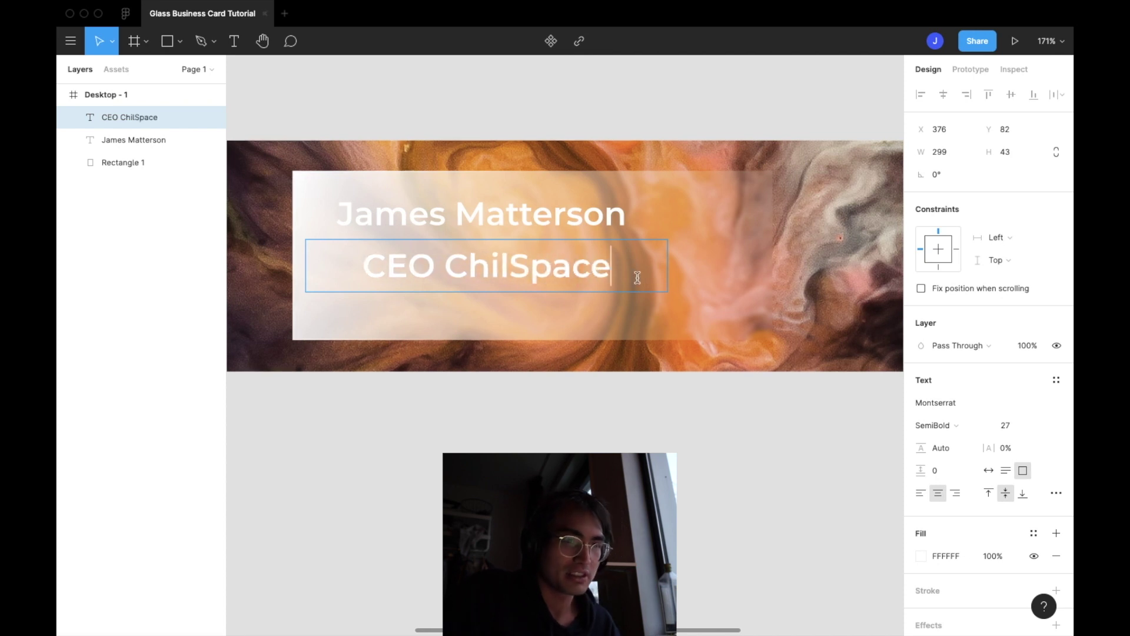
click(1022, 426)
text(1)
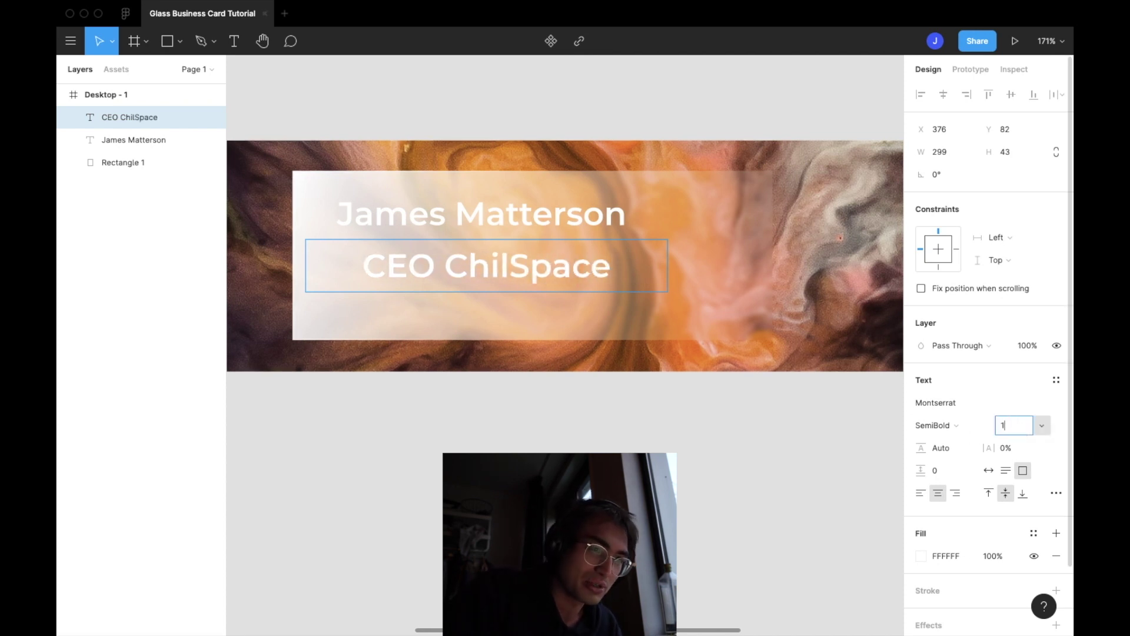
key(BackSpace)
text(27)
key(Return)
Reduce the CEO ChilSpace line's font size to 22
click(694, 547)
click(555, 277)
click(1016, 429)
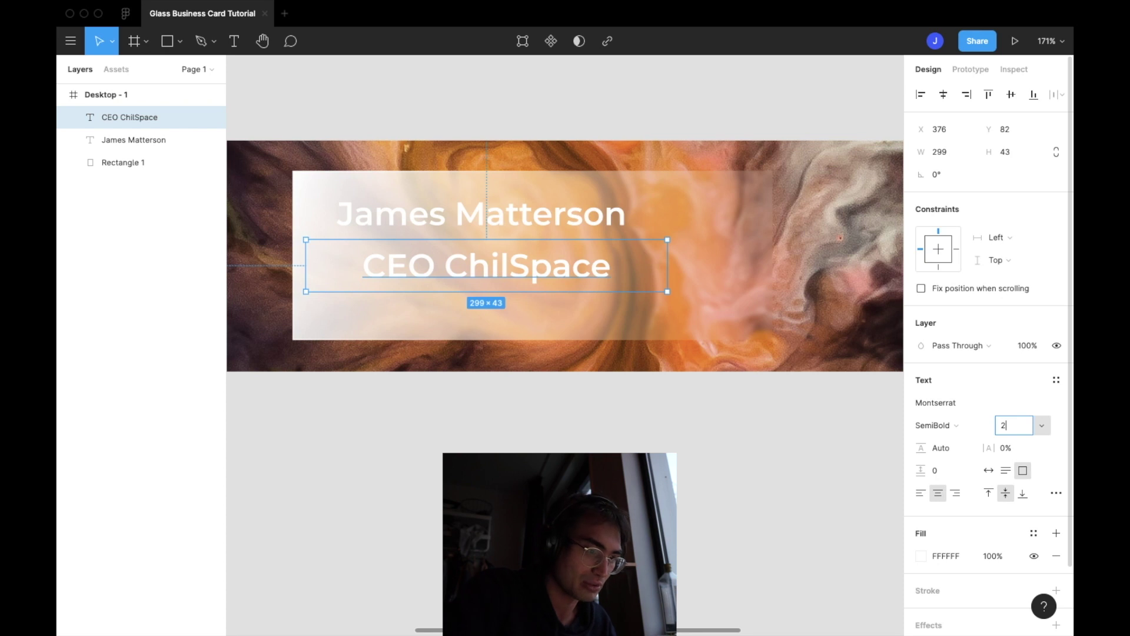
text(5)
key(Return)
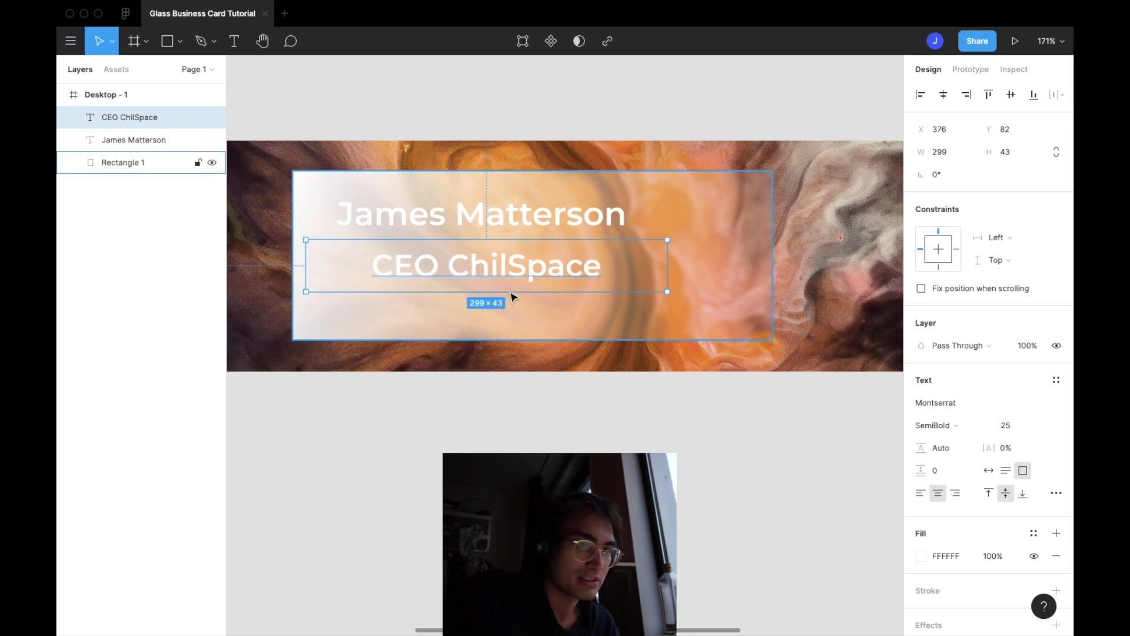
click(1014, 425)
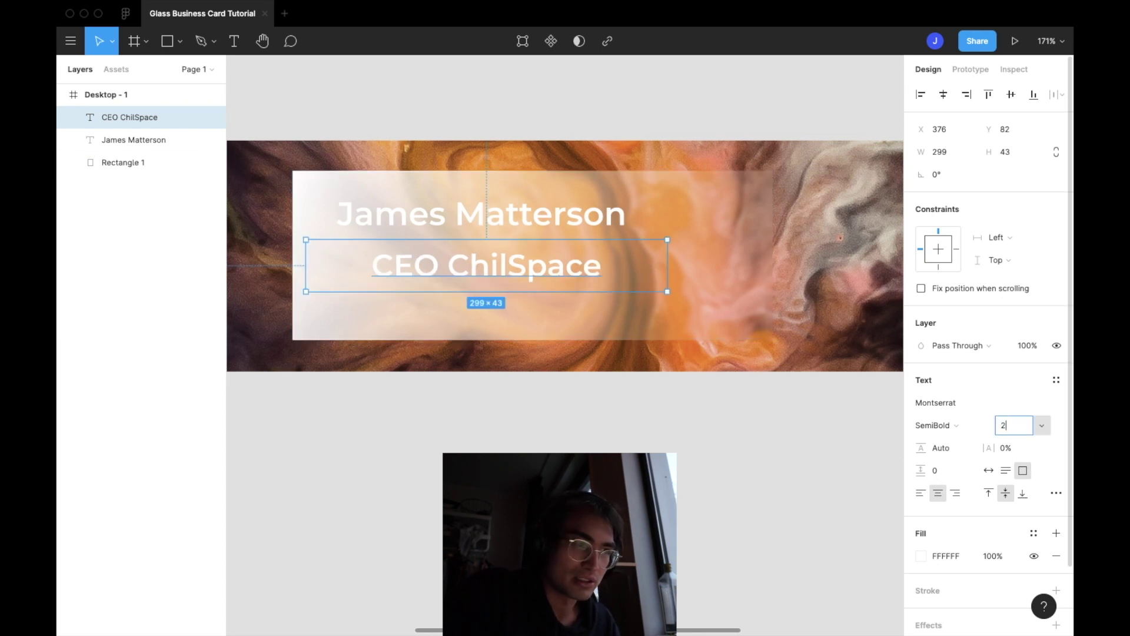
text(22)
key(Return)
Align the title under the name, duplicate it below, and shift both lines right
drag(504, 268, 458, 260)
click(424, 335)
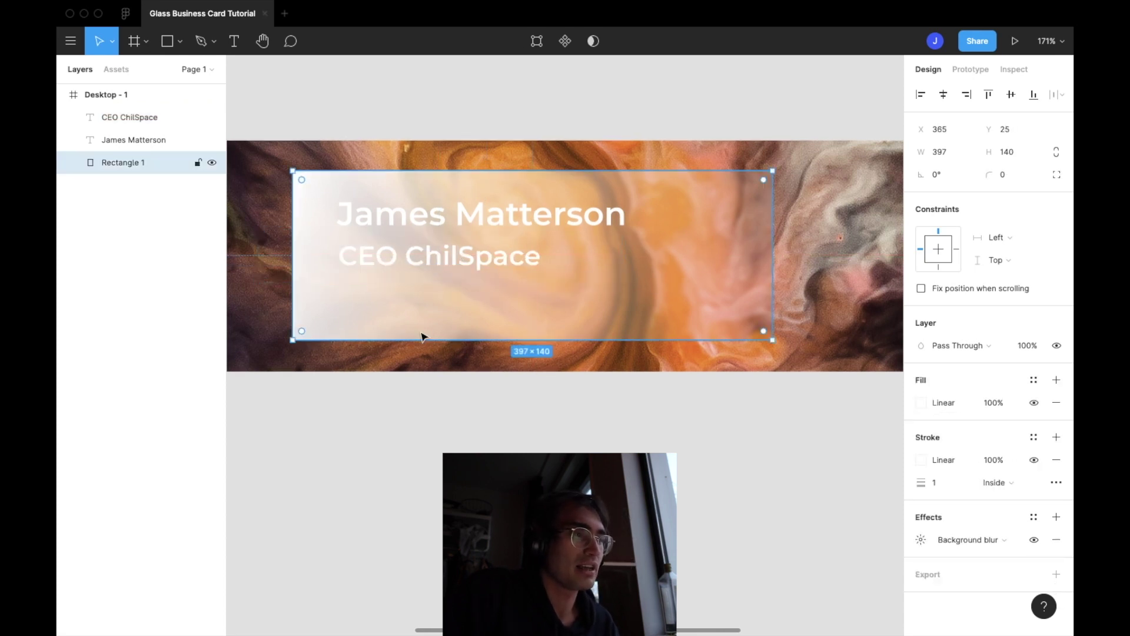
click(514, 263)
key(super+d)
drag(514, 263, 520, 305)
drag(514, 219, 557, 219)
drag(498, 246, 534, 250)
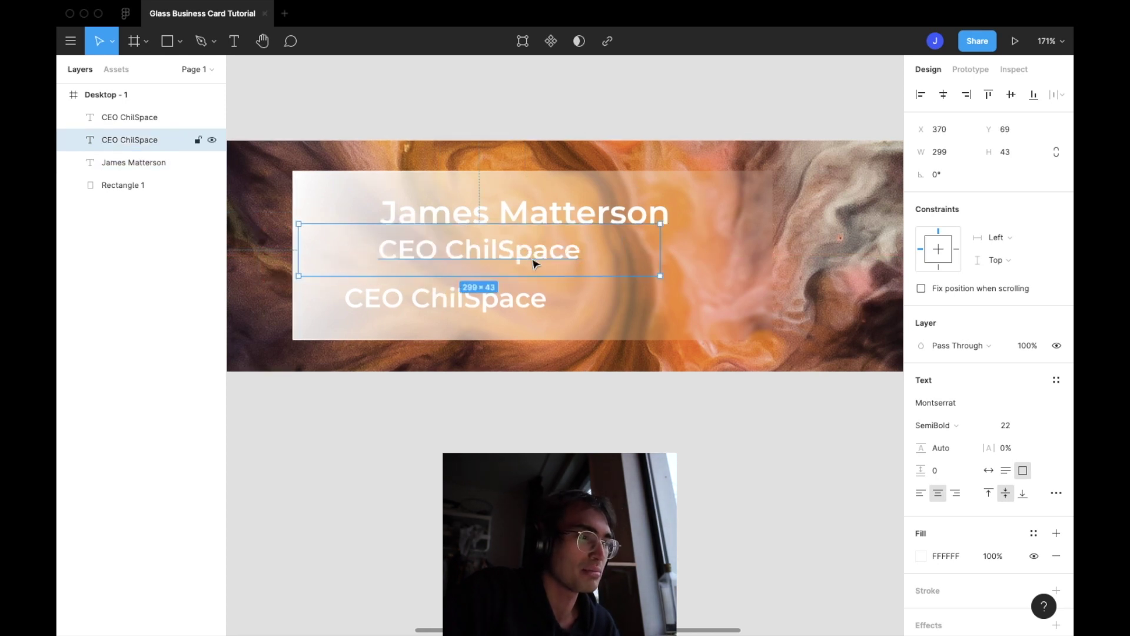
Replace the lower copy's text with the contact phone number
click(557, 298)
double_click(557, 297)
key(Right)
key(BackSpace)
key(BackSpace)
key(BackSpace)
key(BackSpace)
key(BackSpace)
key(BackSpace)
key(BackSpace)
key(BackSpace)
key(BackSpace)
key(BackSpace)
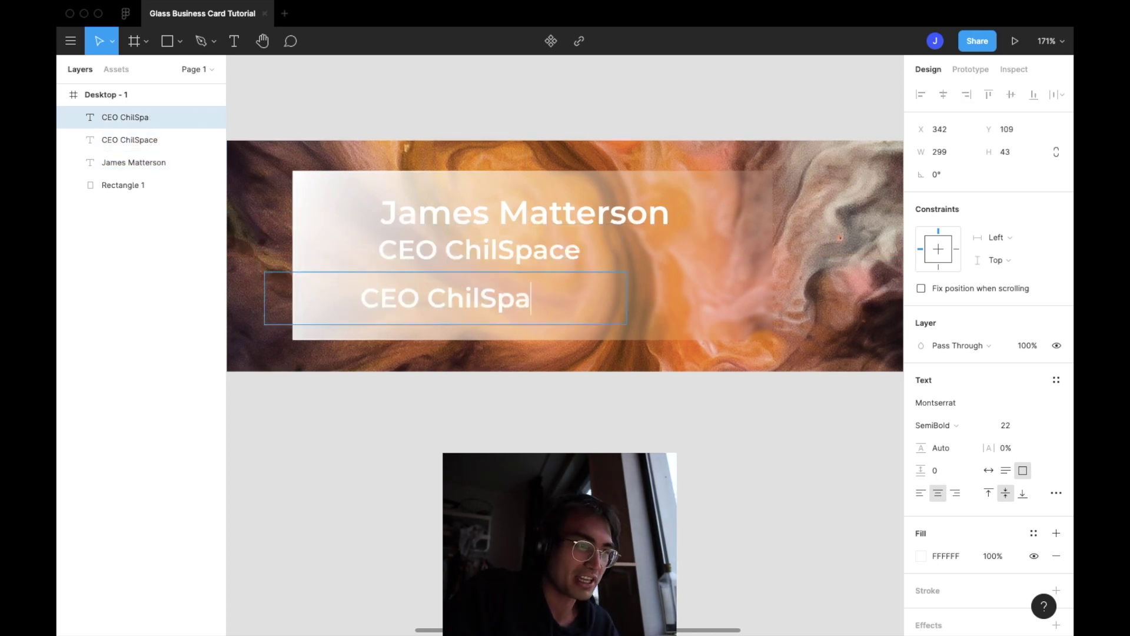
key(BackSpace)
key(BackSpace)
key(BackSpace)
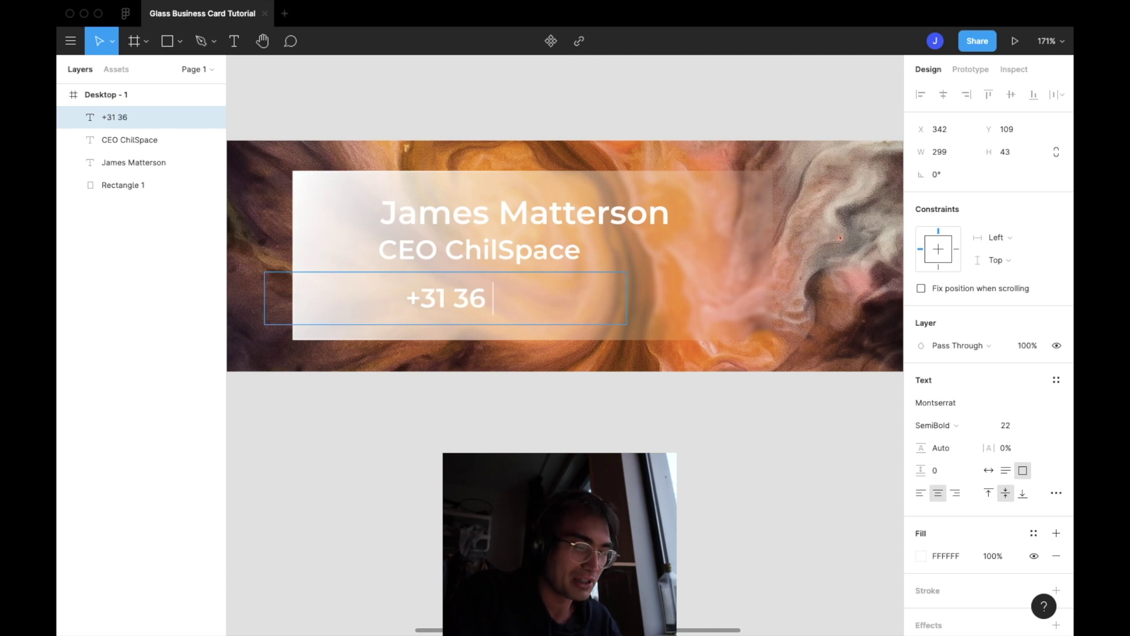
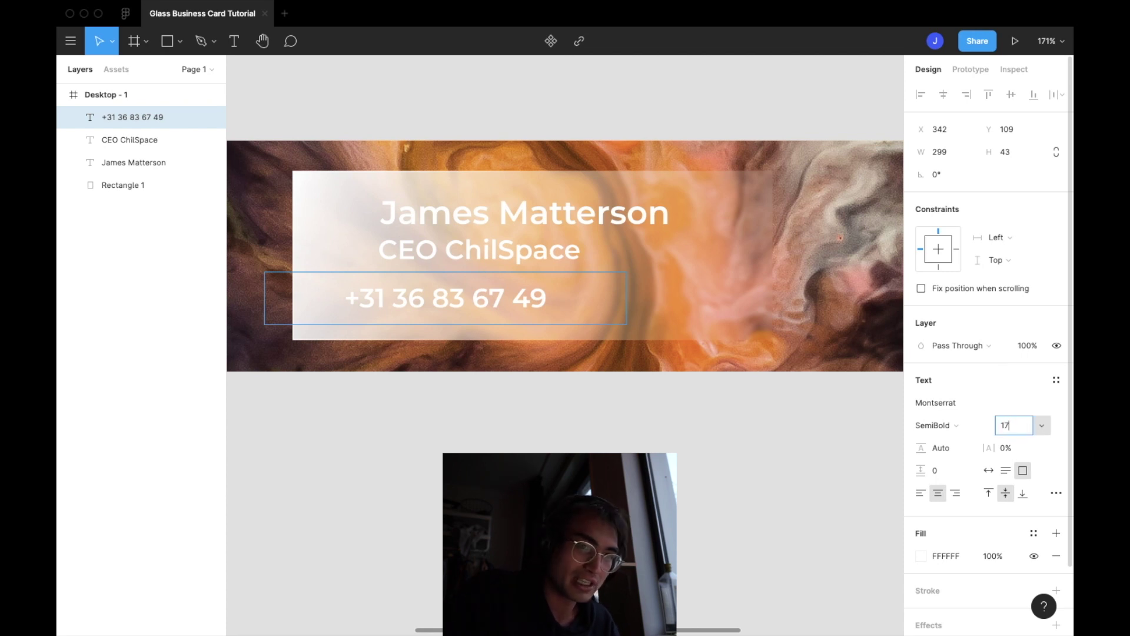
key(Escape)
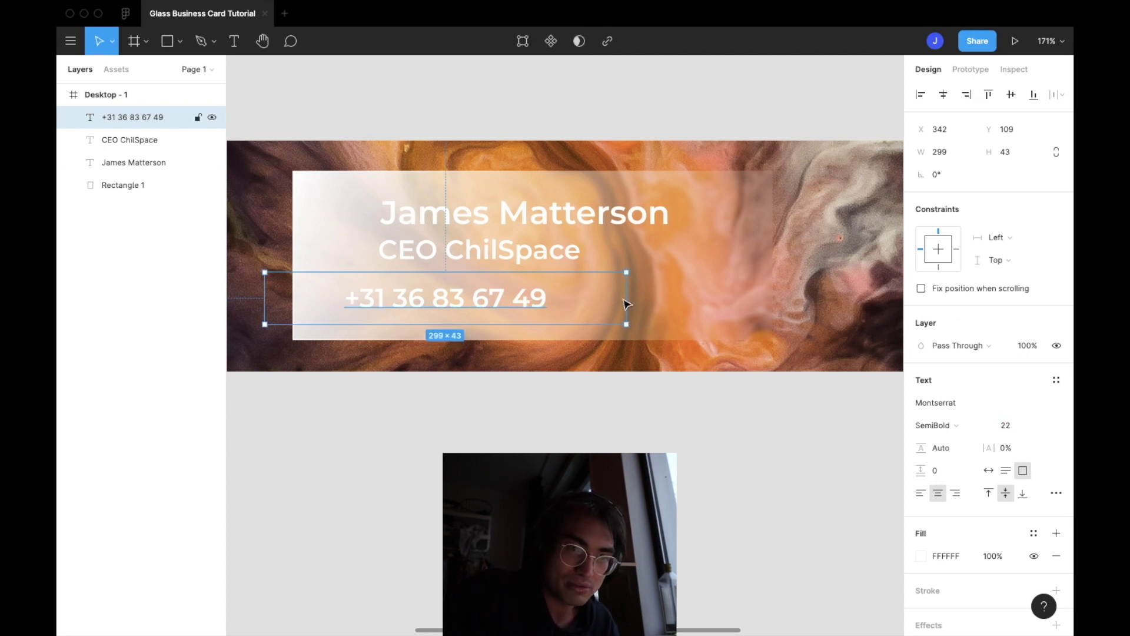
Set the phone number to font size 15 and align it beneath the CEO ChilSpace title
click(1012, 429)
text(17)
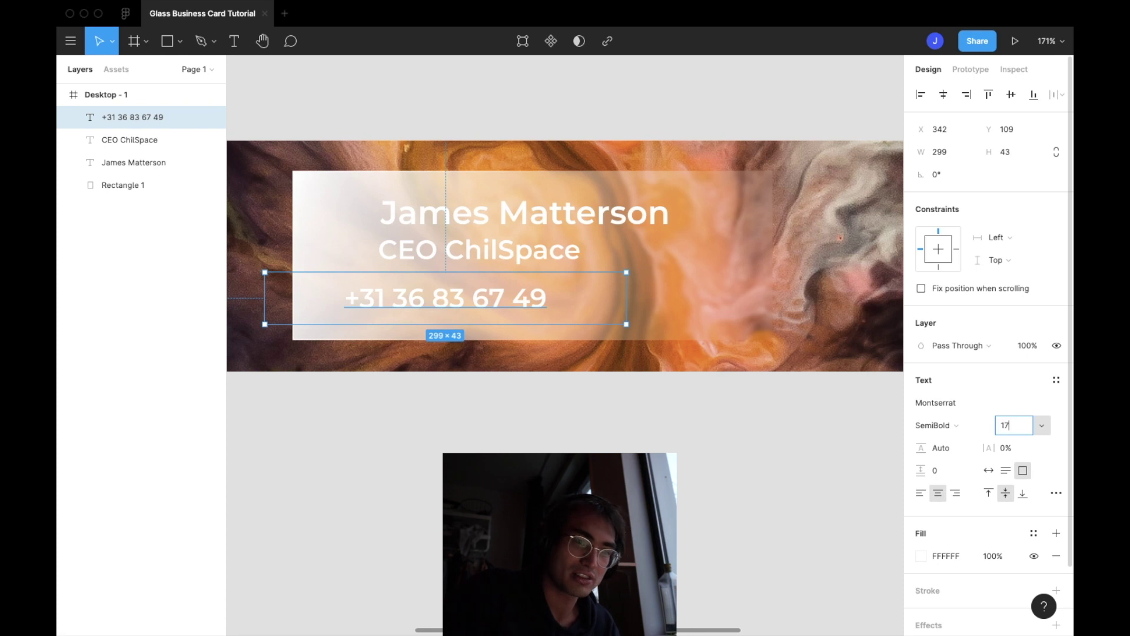
key(Return)
drag(476, 303, 509, 300)
text(15)
key(Return)
drag(535, 299, 497, 289)
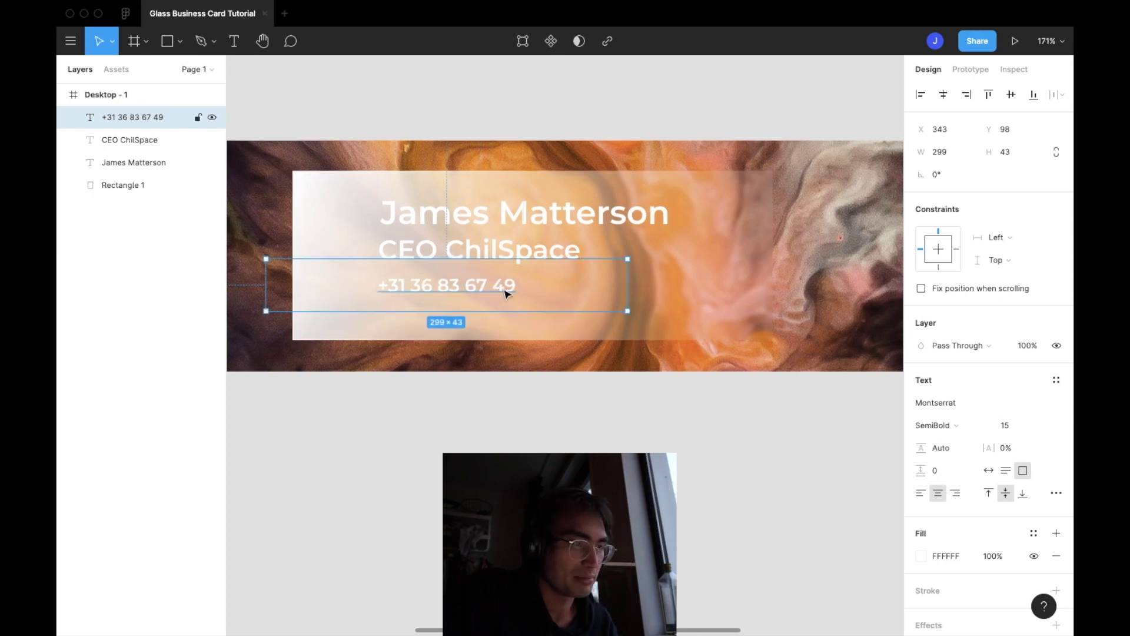
key(Escape)
Duplicate the phone number line below itself and replace its text with the contact's e-mail address
click(493, 290)
key(super+d)
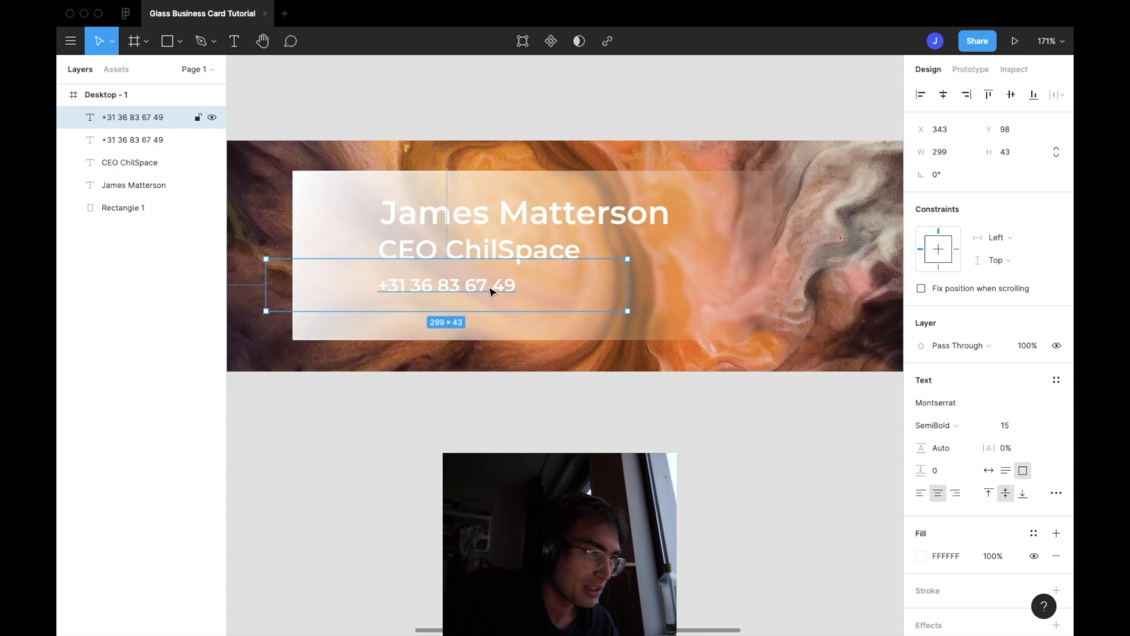
drag(489, 290, 493, 320)
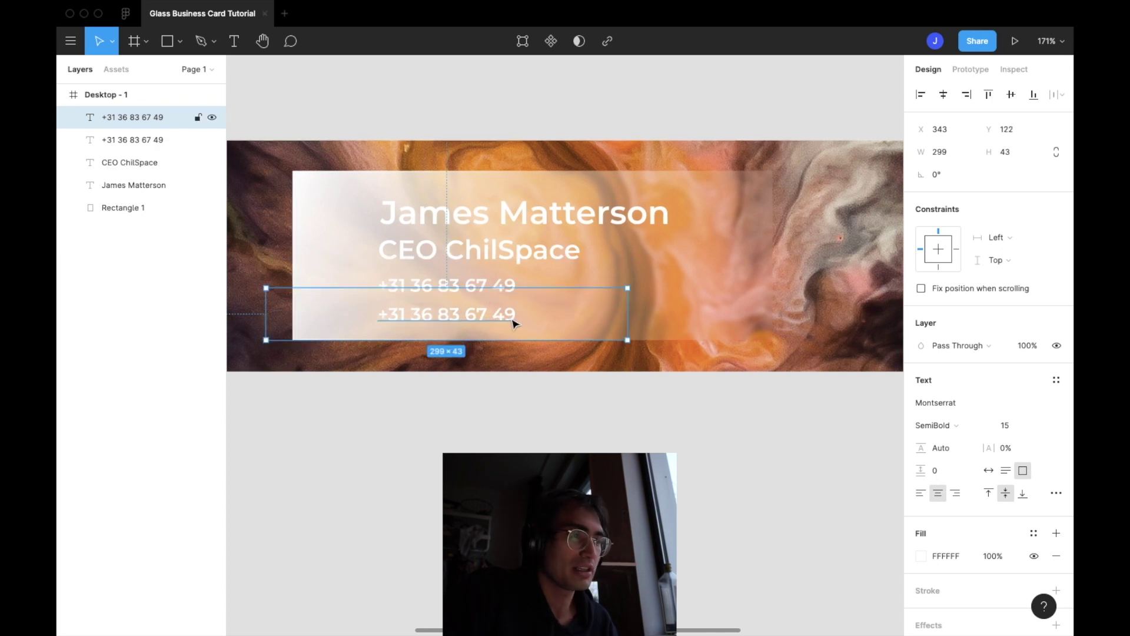
double_click(518, 324)
click(518, 324)
key(BackSpace)
key(BackSpace)
key(BackSpace)
key(BackSpace)
key(BackSpace)
key(BackSpace)
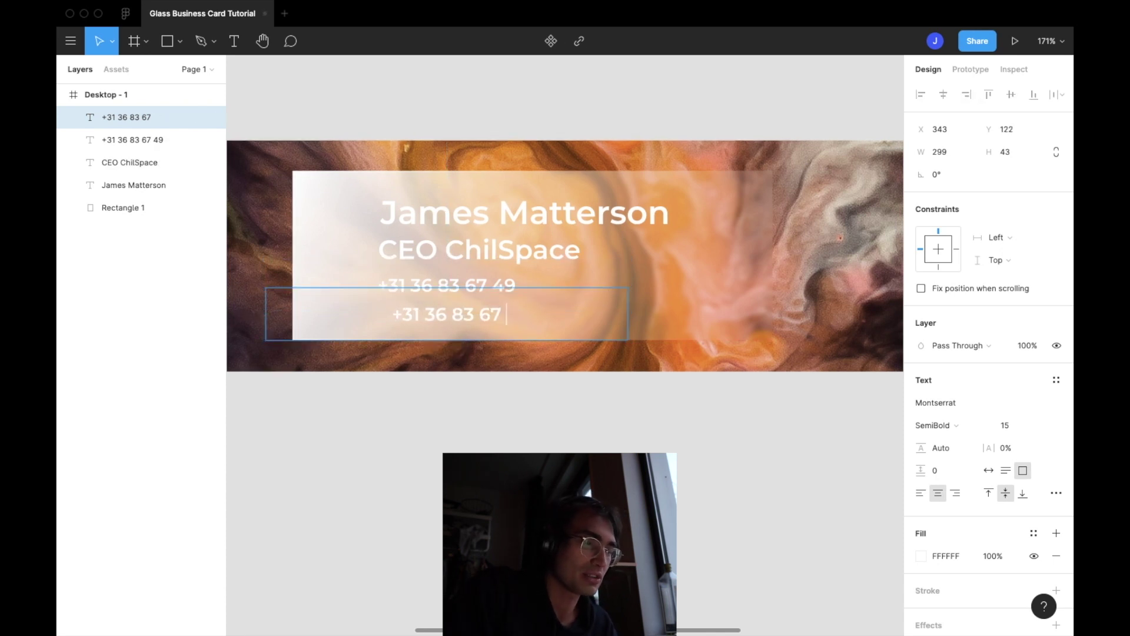
key(BackSpace)
key(BackSpace)
key(BackSpace)
key(BackSpace)
key(BackSpace)
key(BackSpace)
key(BackSpace)
key(BackSpace)
key(BackSpace)
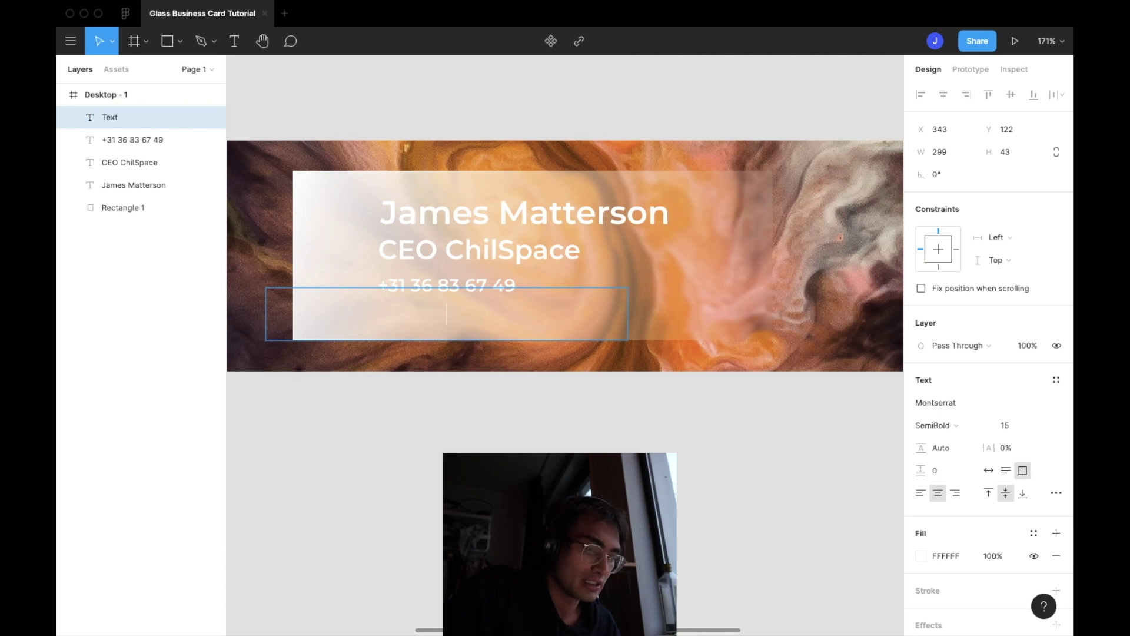
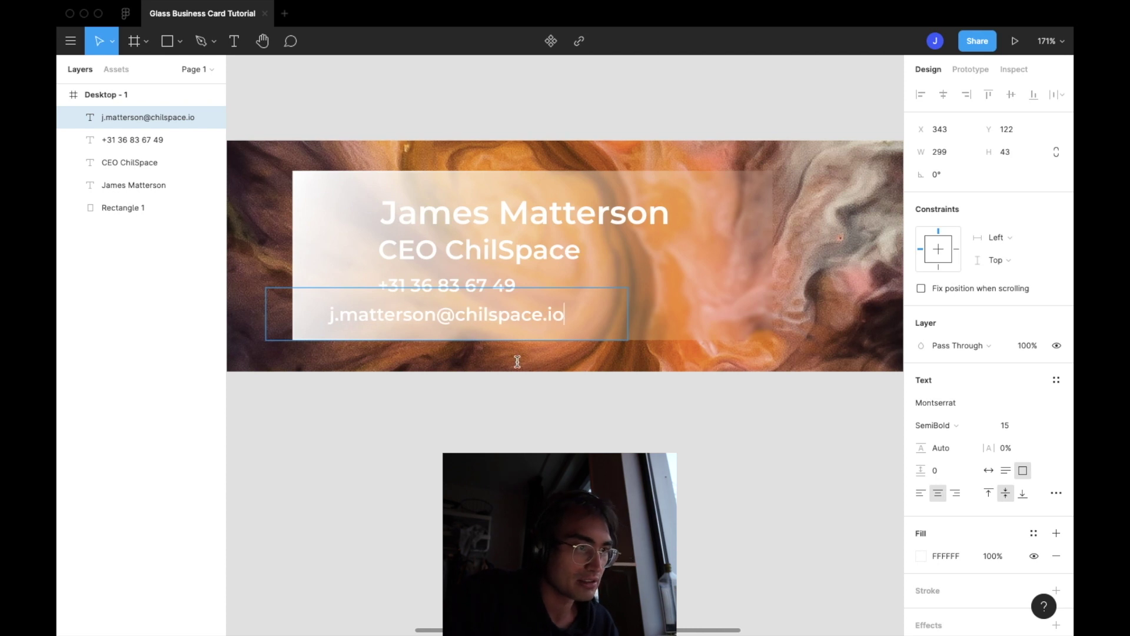
key(Escape)
Align the new e-mail line beneath the phone number on the glass card
drag(489, 323, 542, 320)
click(732, 283)
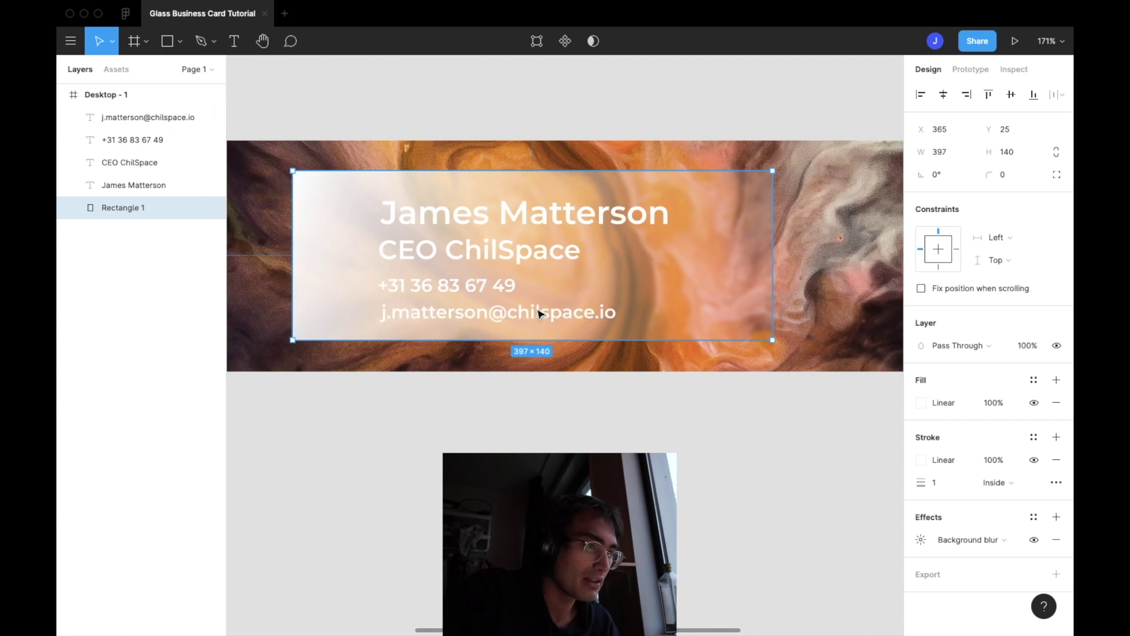
drag(536, 313, 537, 315)
click(676, 305)
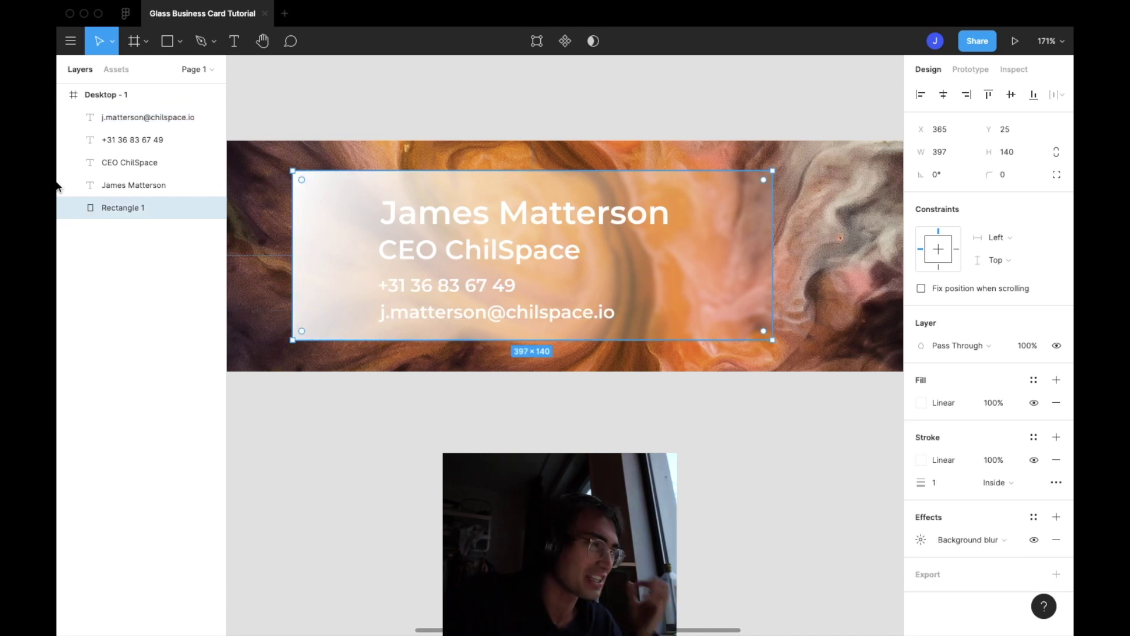
Draw a circle on the card's right side with a white linear-gradient fill
click(180, 42)
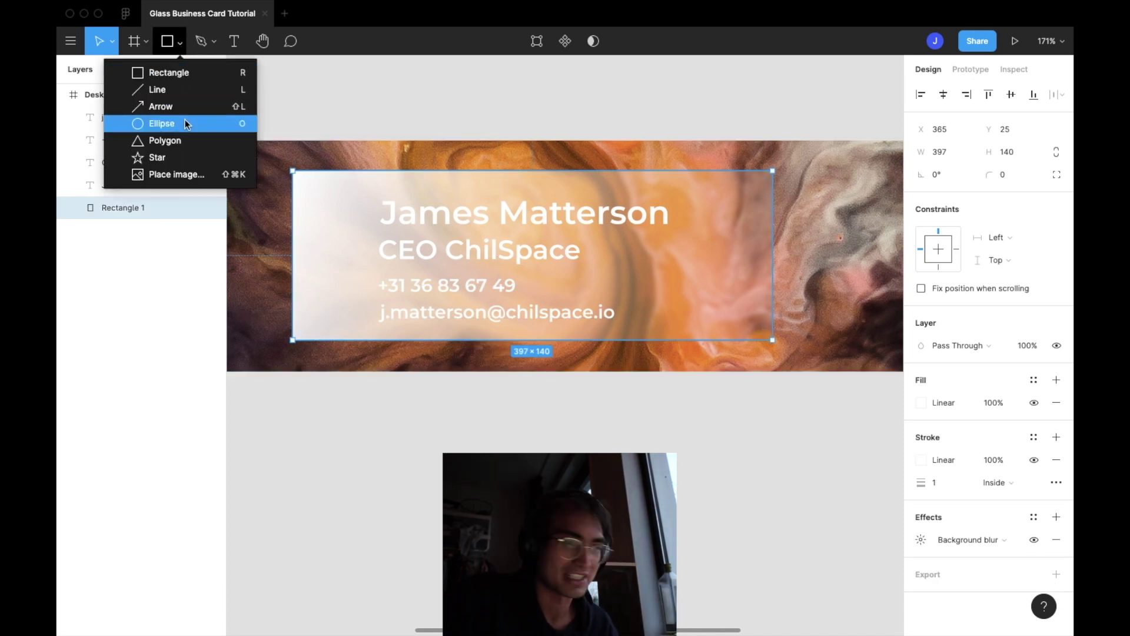
click(185, 119)
drag(664, 267, 709, 309)
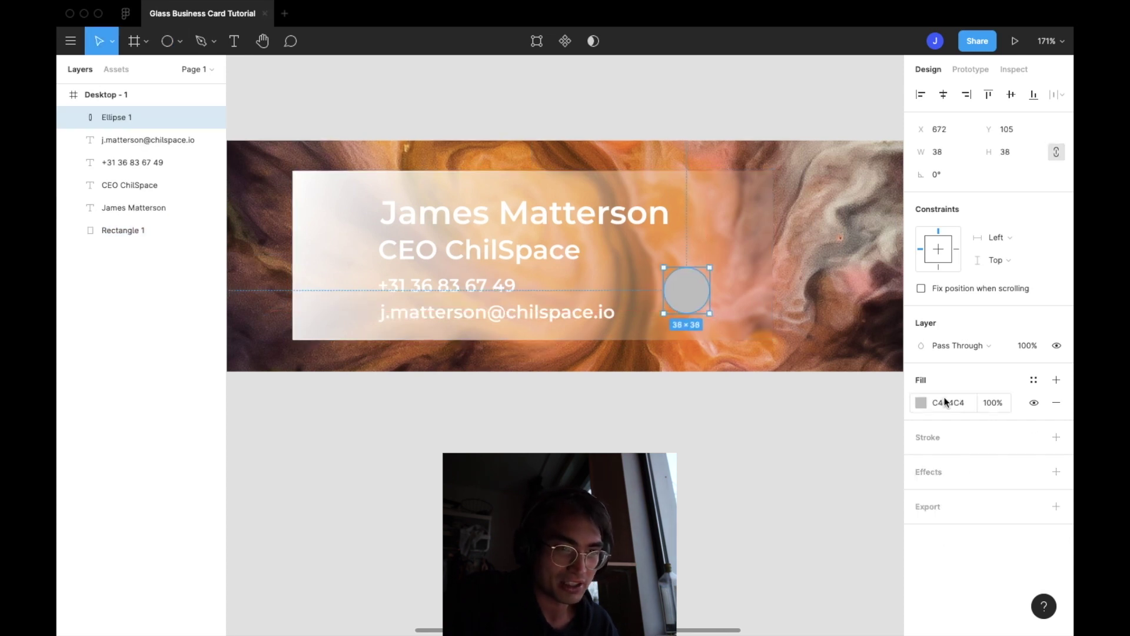
click(921, 402)
drag(782, 365, 686, 255)
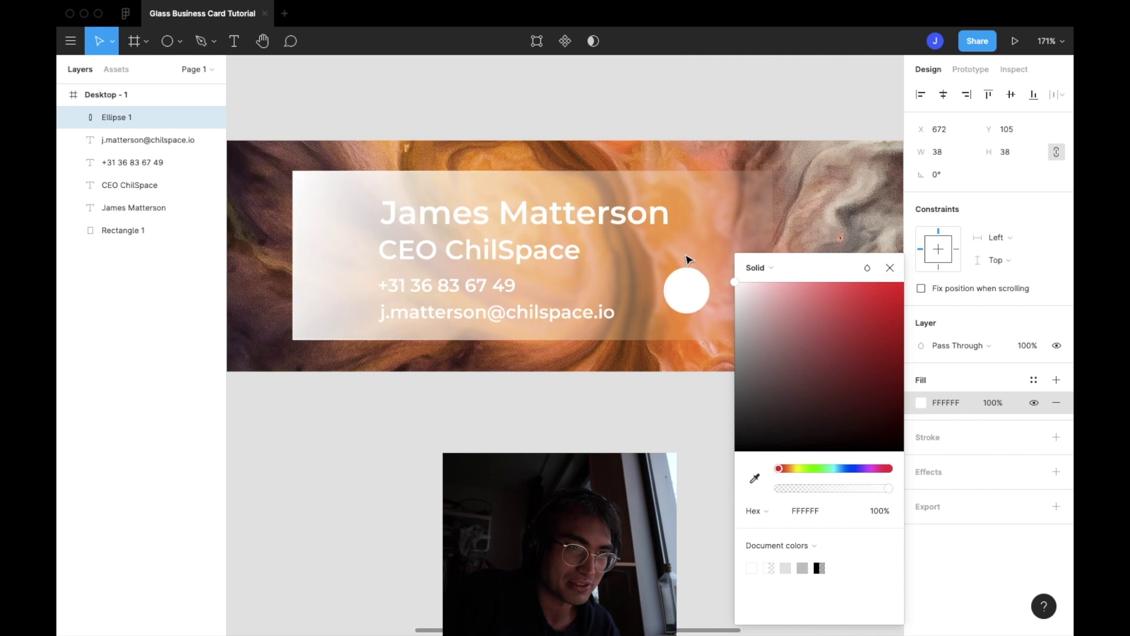
click(771, 268)
click(774, 284)
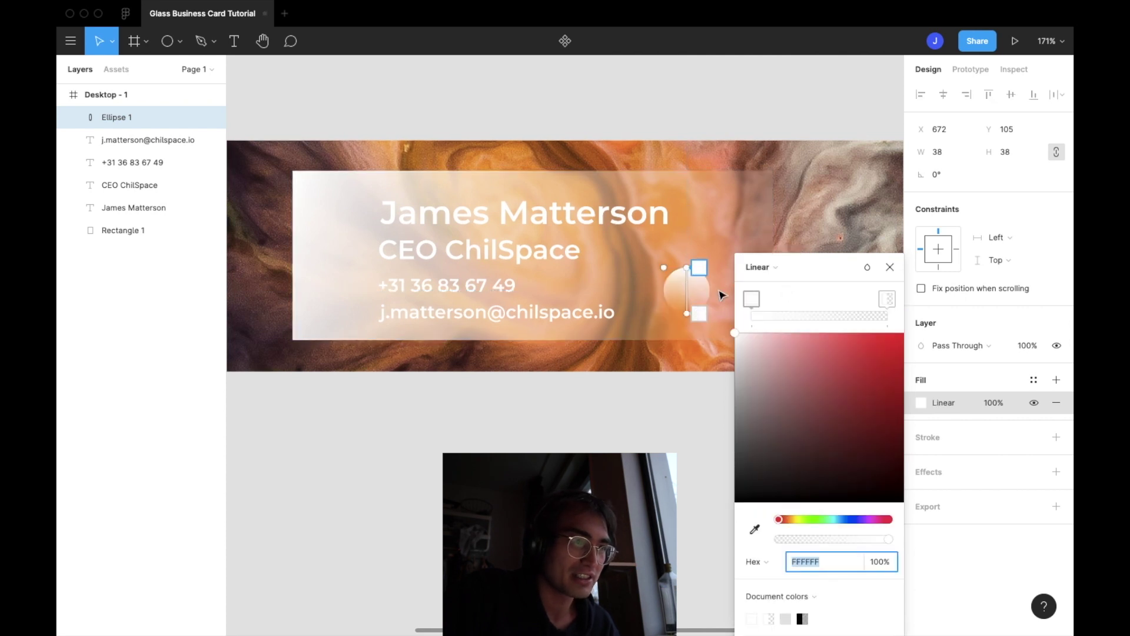
drag(689, 267, 657, 267)
drag(688, 314, 708, 316)
drag(655, 267, 671, 278)
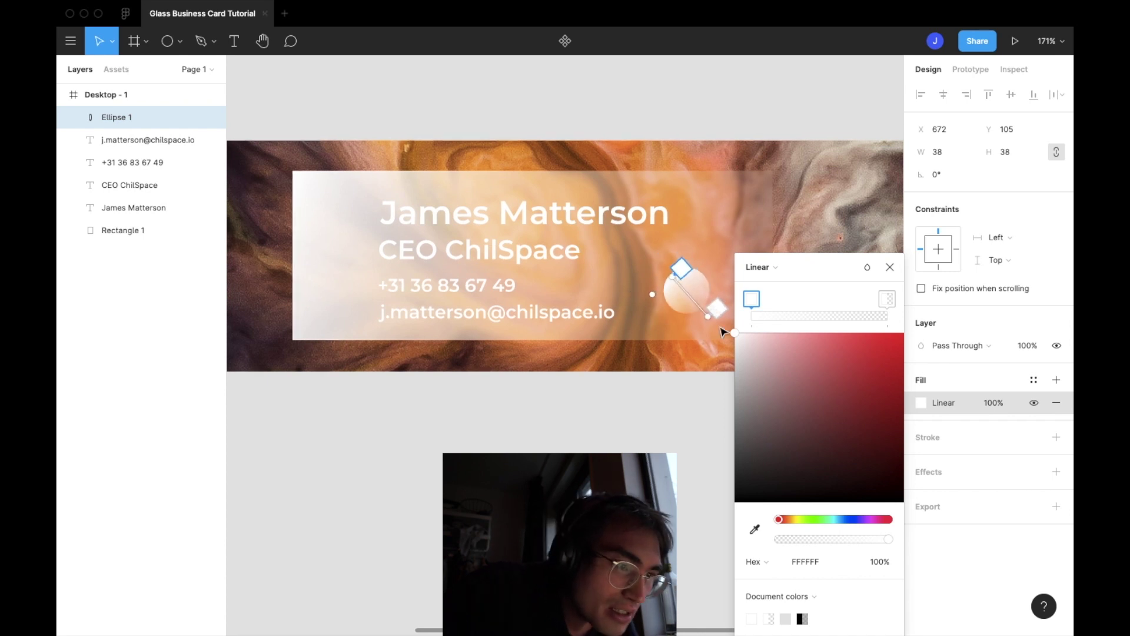
drag(708, 316, 705, 312)
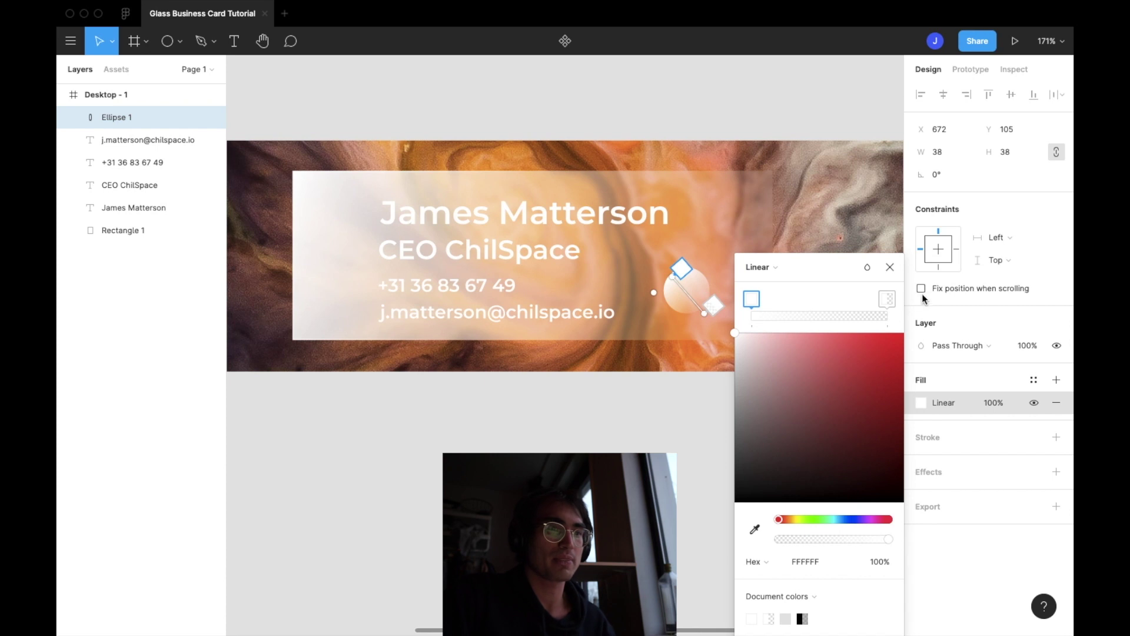
click(890, 267)
Duplicate the circle, move the copy up-right, and shrink it to 12×12
scroll(745, 296, up, 5)
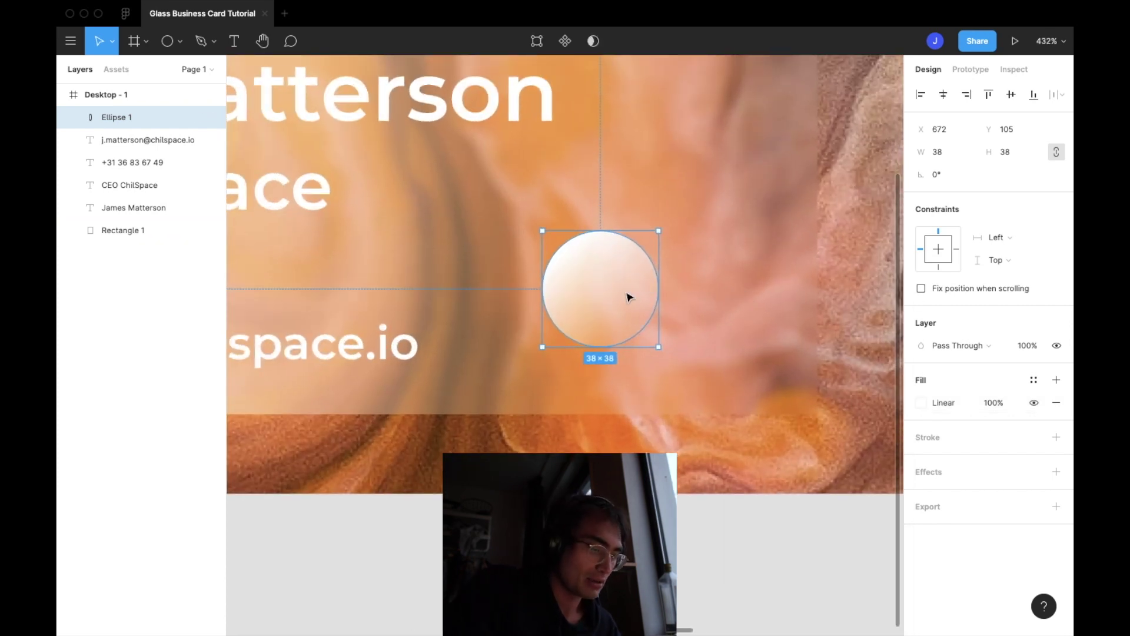
key(super+d)
drag(629, 298, 739, 211)
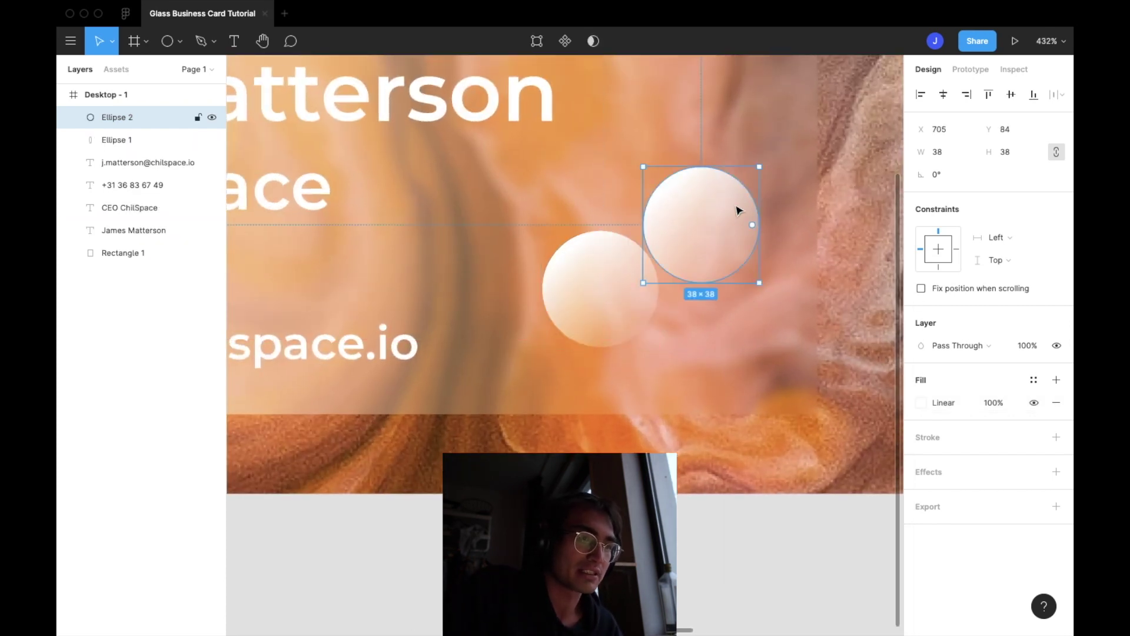
drag(758, 167, 661, 214)
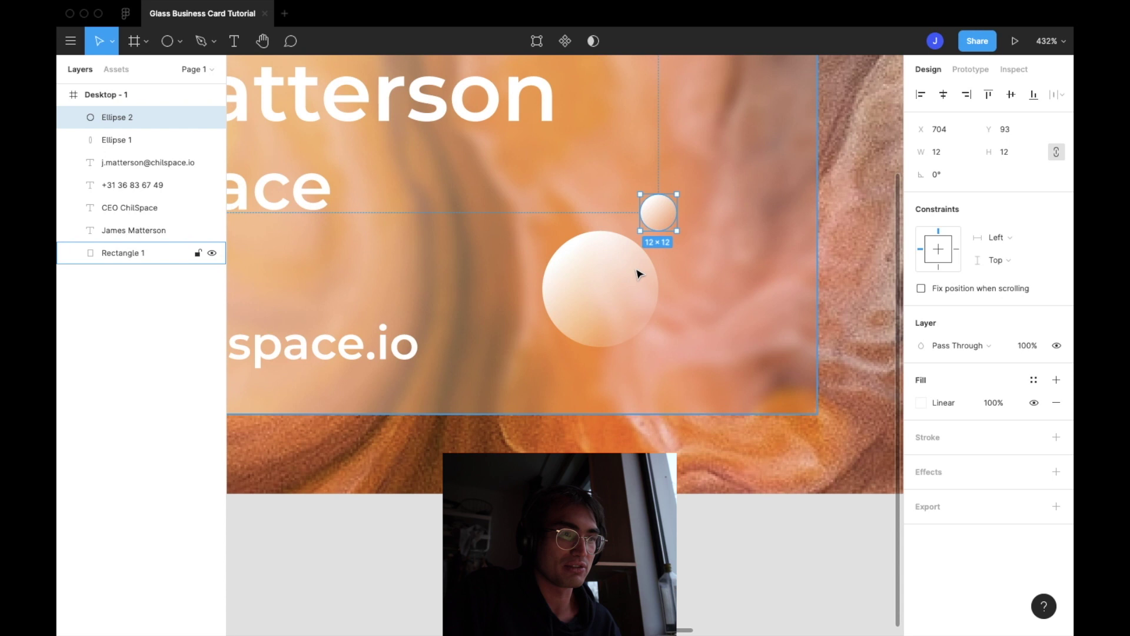
click(600, 306)
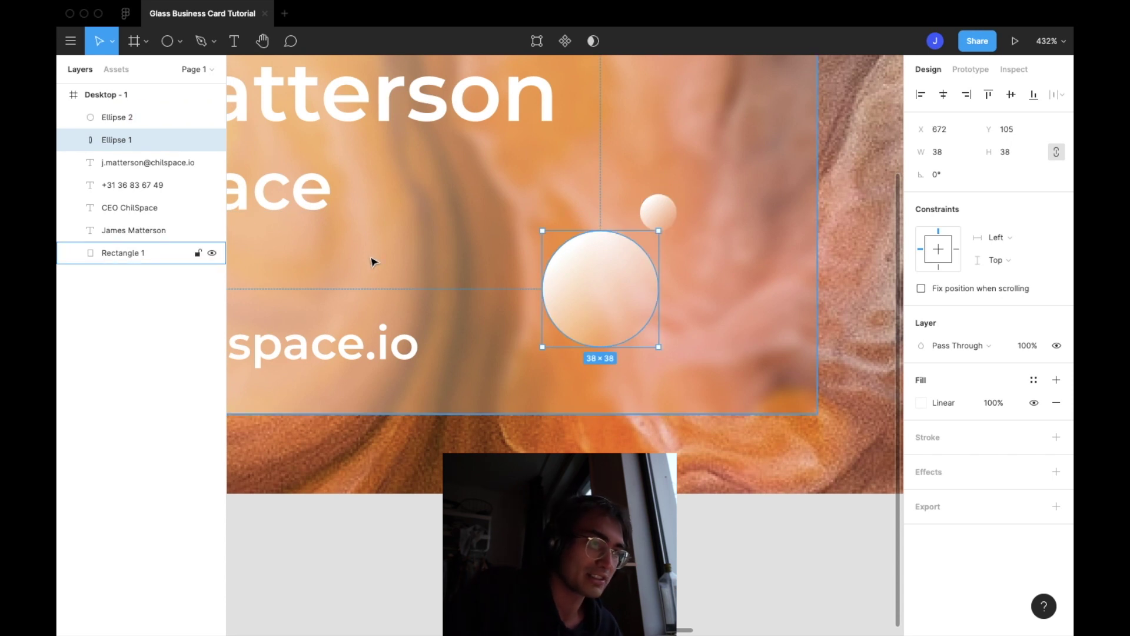
Type a letter S in a text box over the large circle
key(t)
drag(581, 273, 613, 298)
text(S)
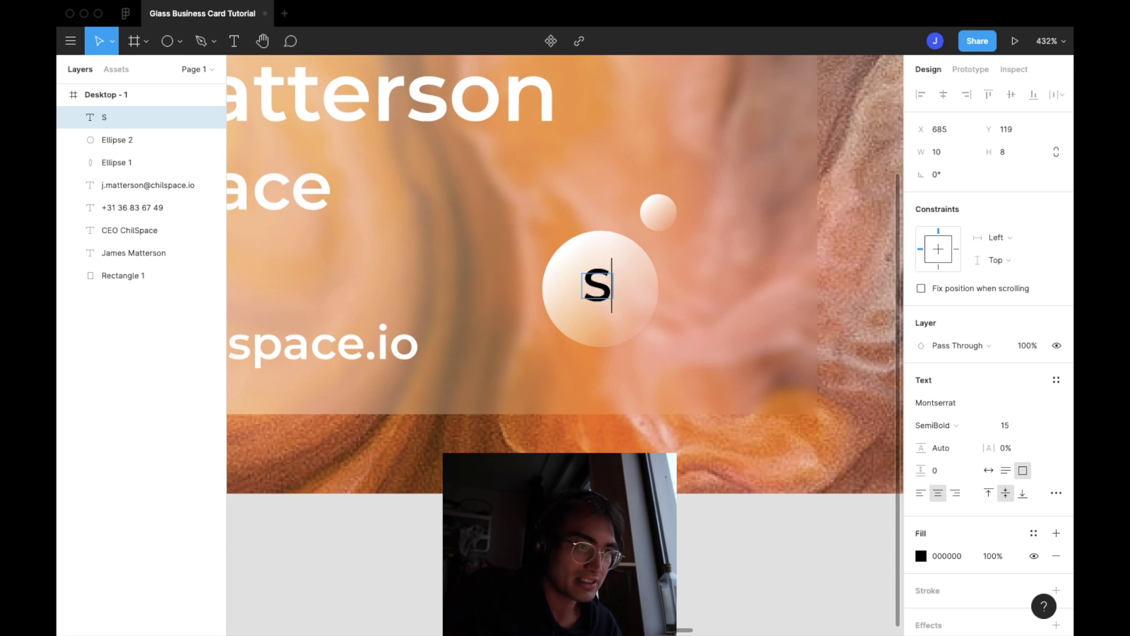
click(921, 556)
drag(809, 404, 496, 154)
key(ctrl+z)
key(Escape)
click(598, 285)
Give the S a white linear-gradient fill fading to a grey end stop, angled across the letter
click(921, 556)
mouse_move(823, 412)
mouse_down()
mouse_move(794, 373)
mouse_move(553, 186)
mouse_up()
click(759, 268)
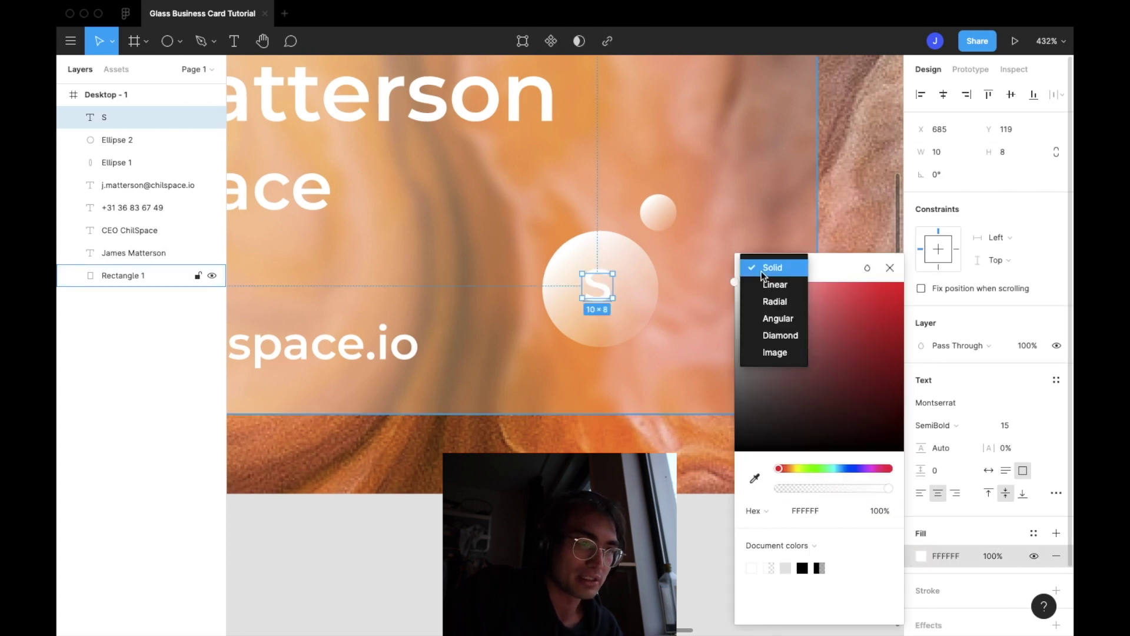
click(775, 287)
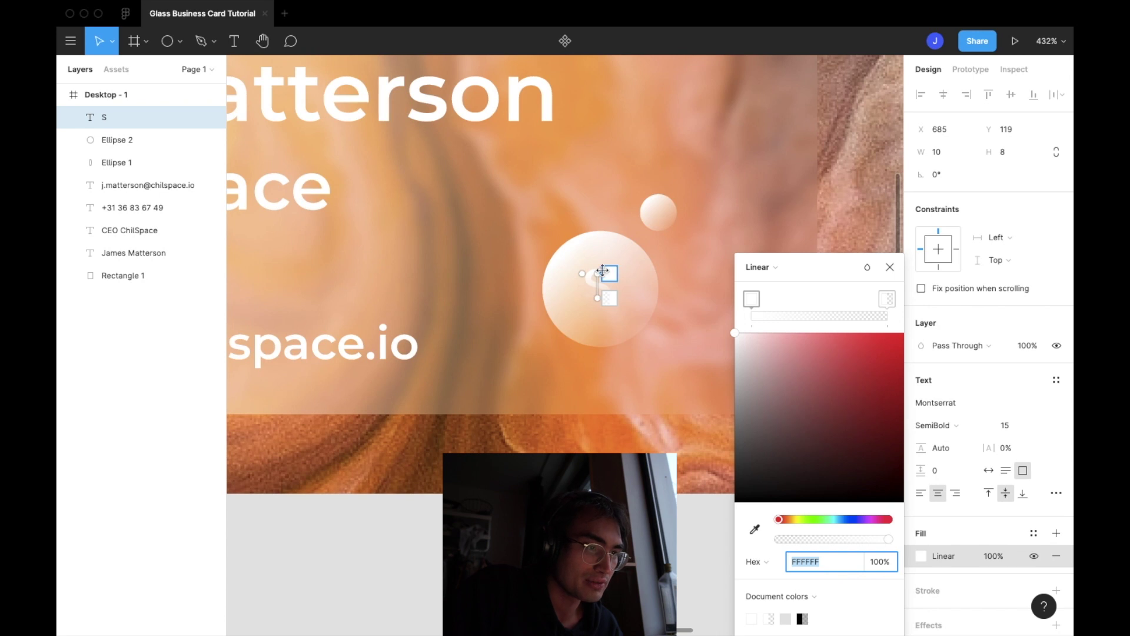
drag(596, 268, 613, 310)
click(888, 300)
mouse_move(734, 335)
mouse_down()
mouse_move(735, 369)
mouse_move(733, 353)
mouse_up()
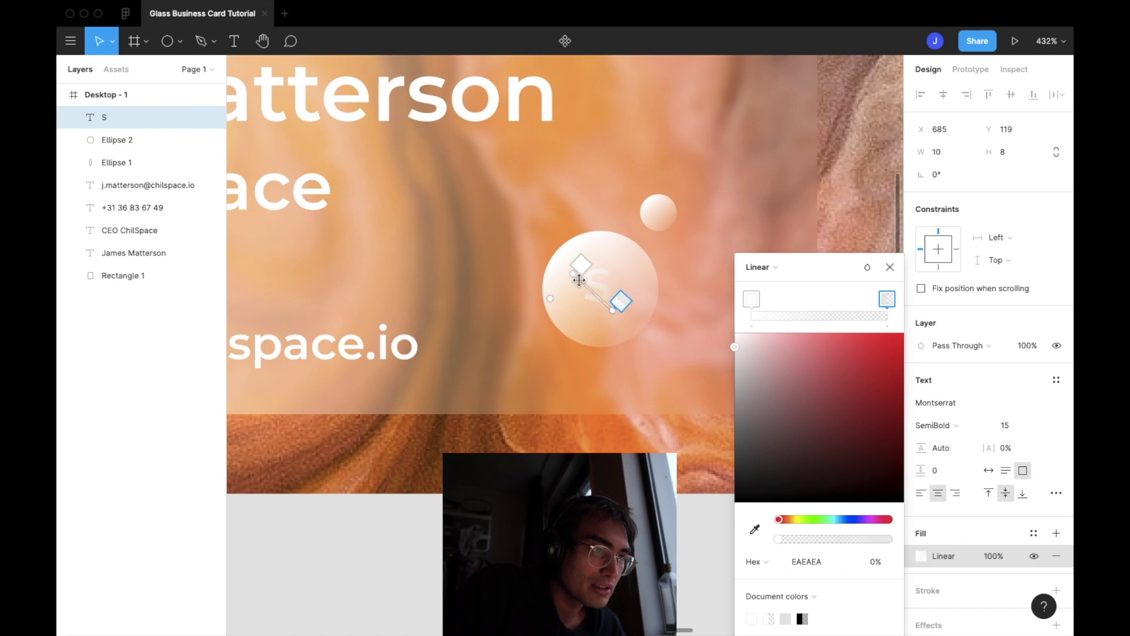
drag(574, 275, 608, 304)
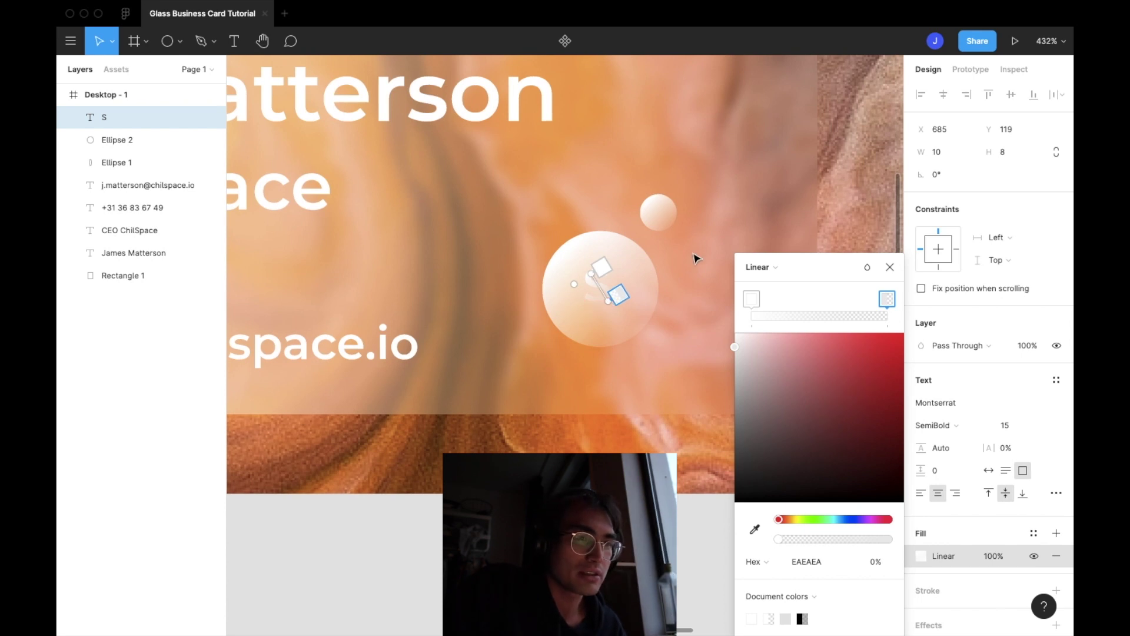
click(888, 268)
Darken the S gradient's end stop to a deeper grey
click(785, 283)
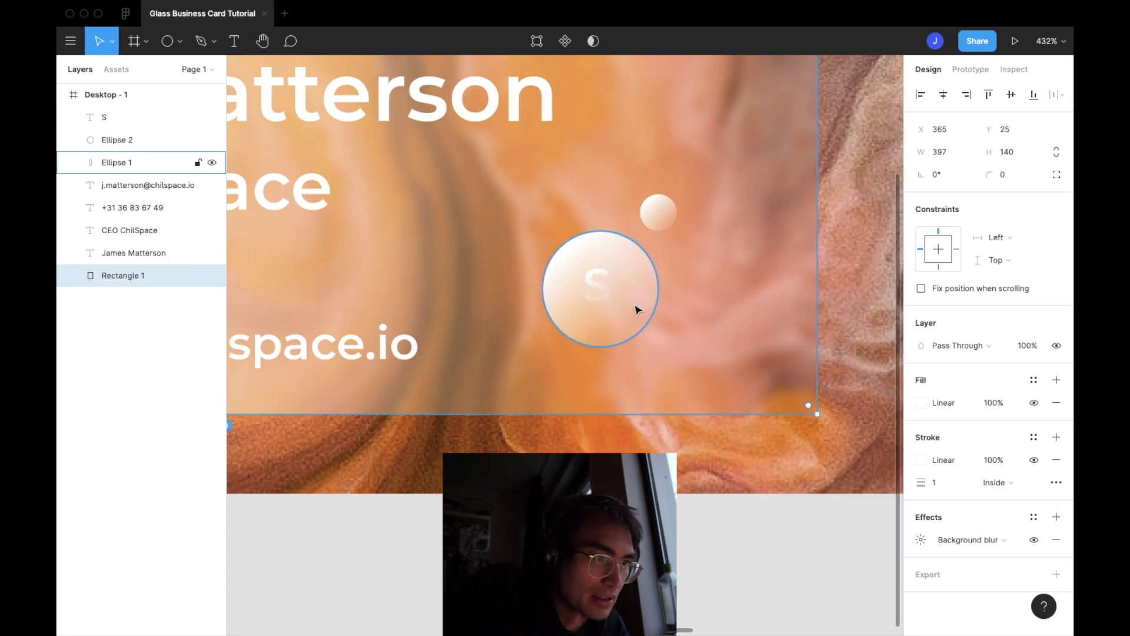
click(598, 288)
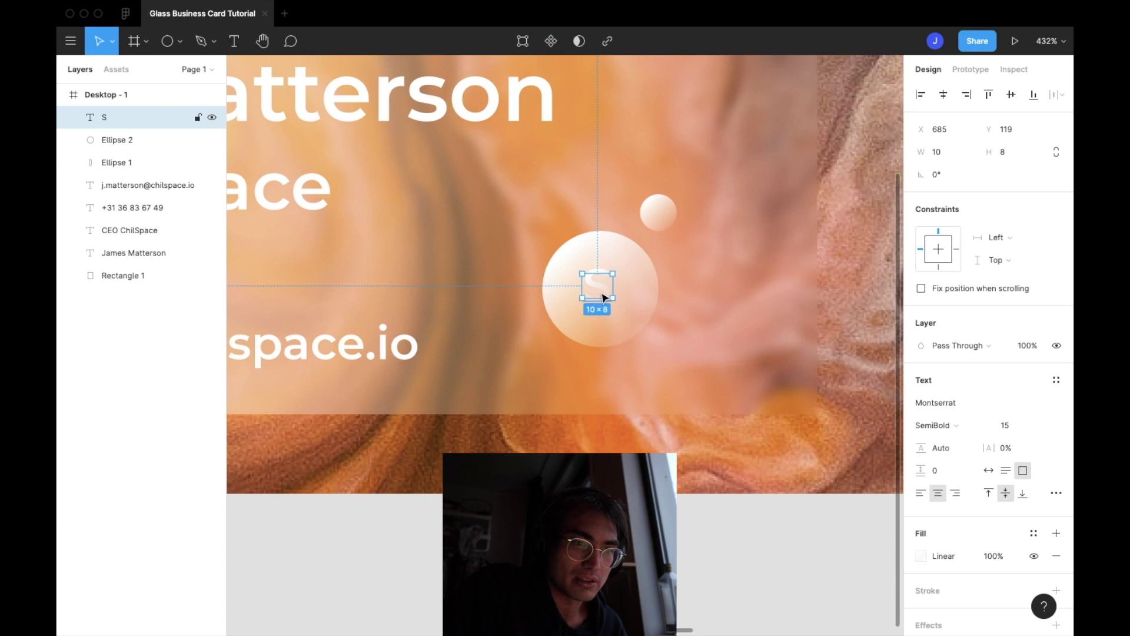
click(921, 556)
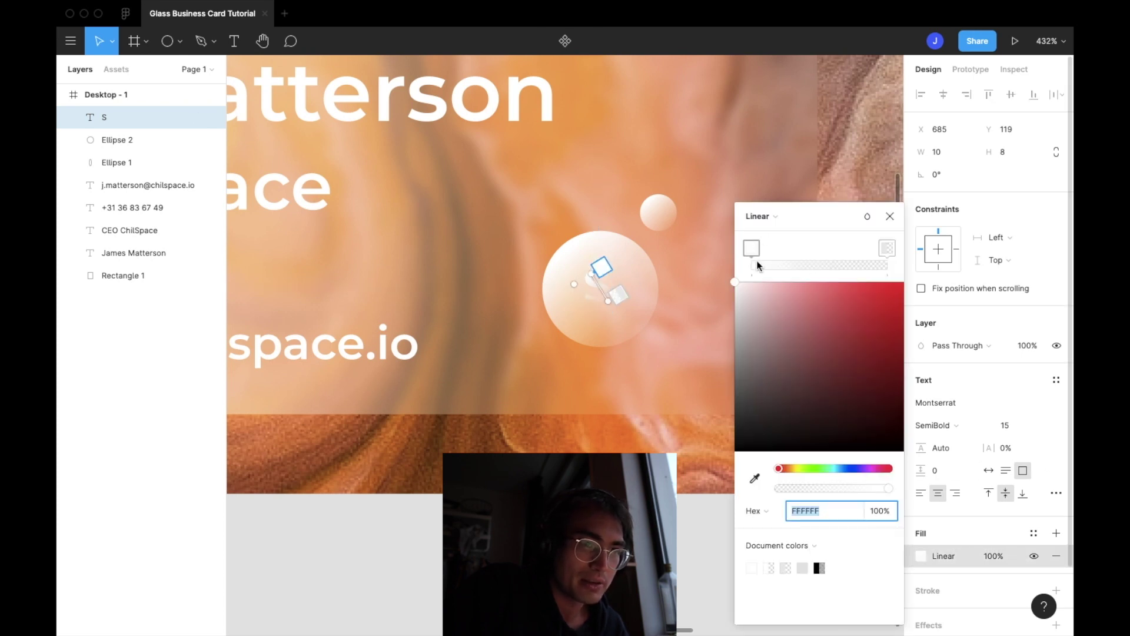
click(887, 248)
drag(734, 296, 728, 341)
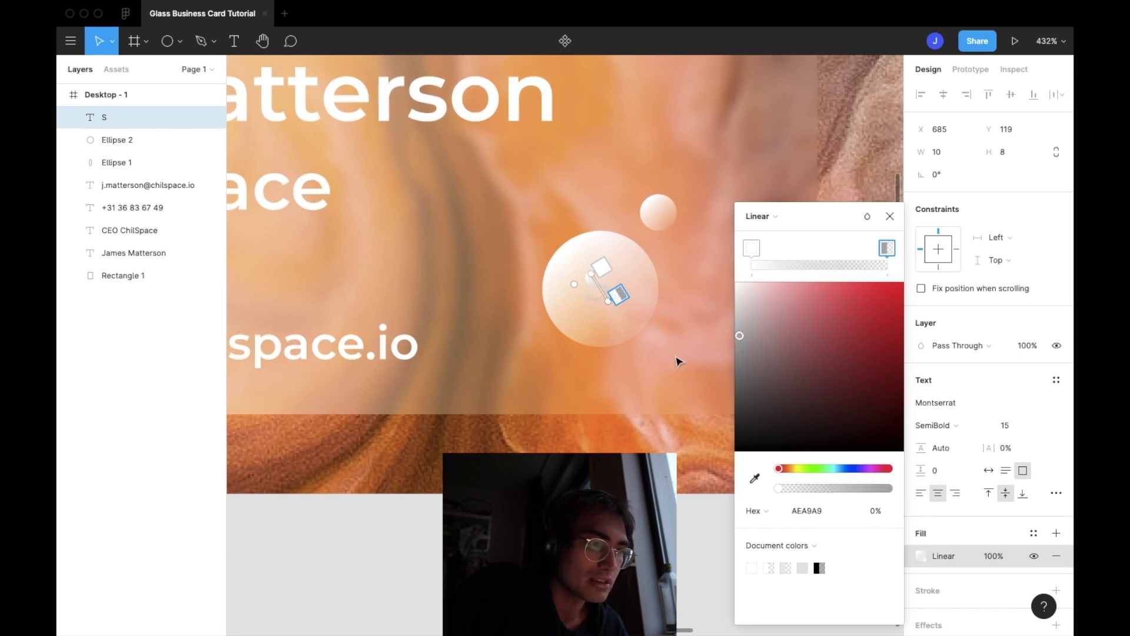
click(709, 339)
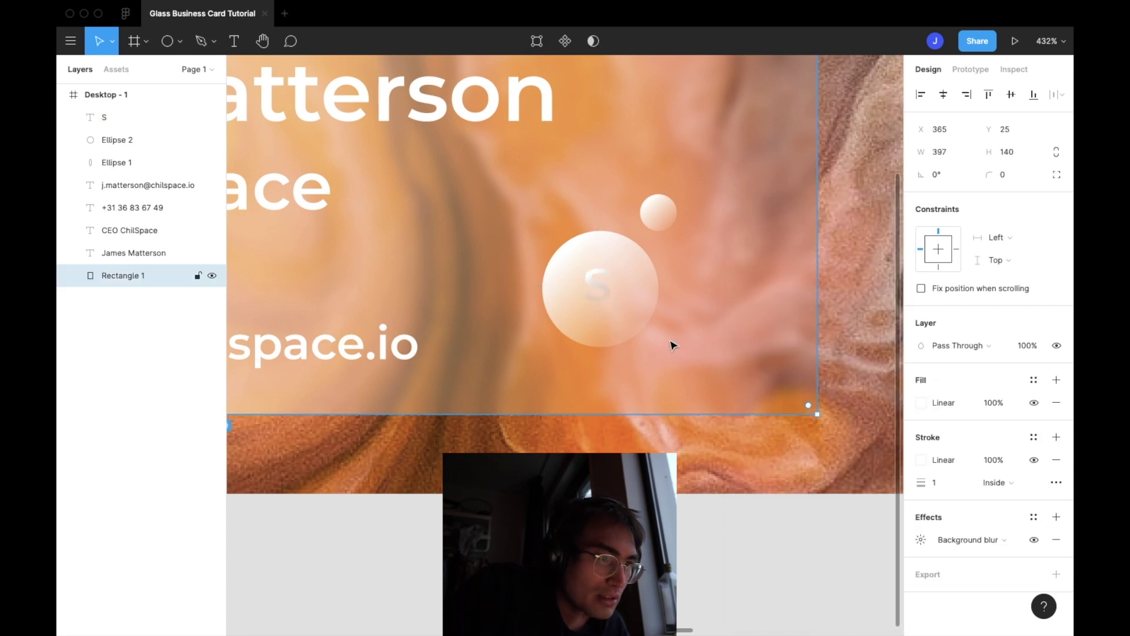
scroll(673, 345, up, 6)
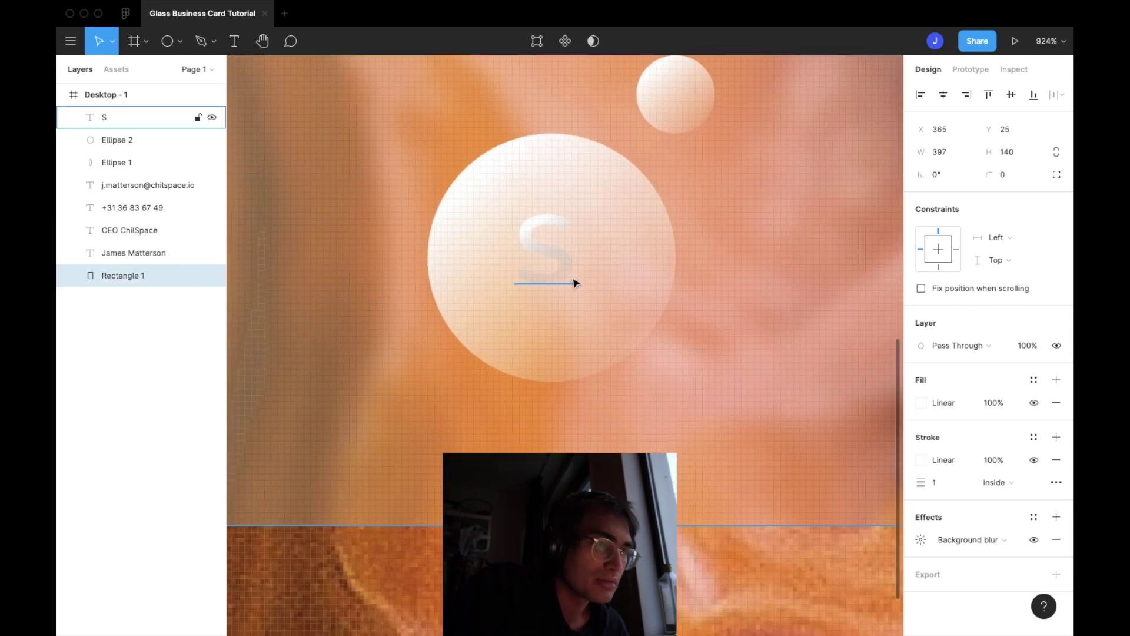
scroll(574, 283, down, 8)
Replace the old S with a new S text box inside the large circle
click(566, 280)
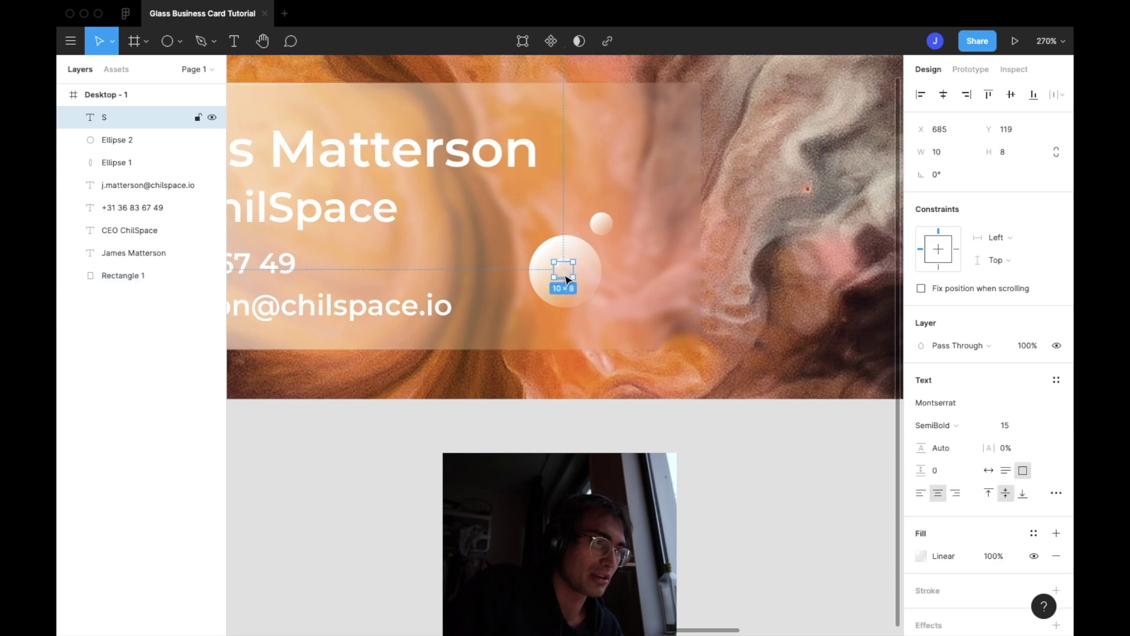
key(Delete)
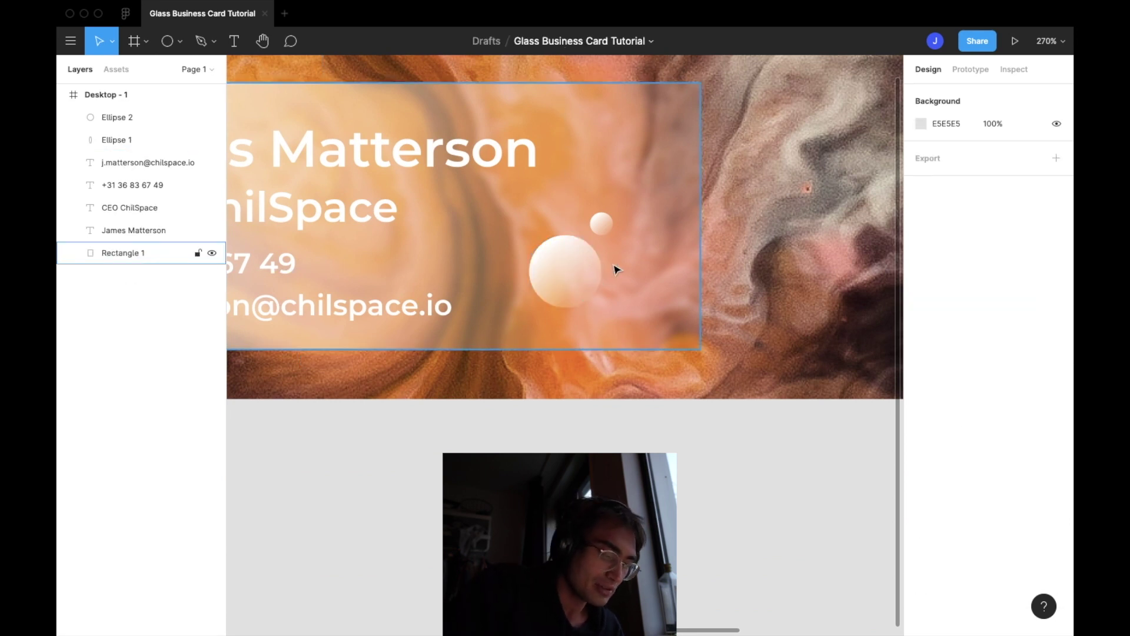
click(574, 270)
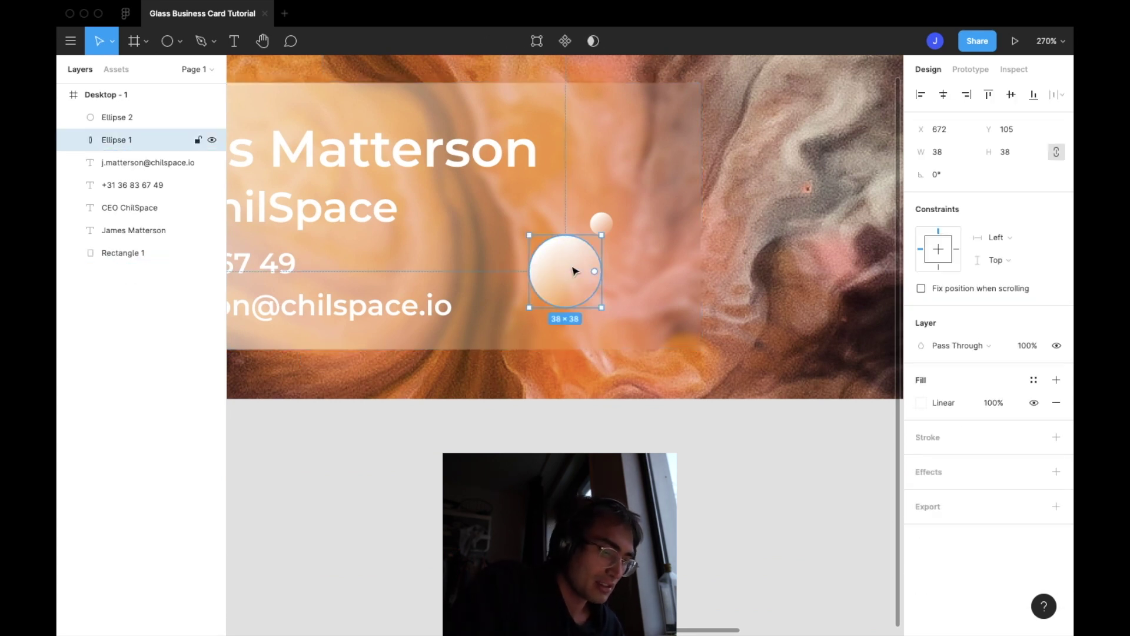
click(237, 43)
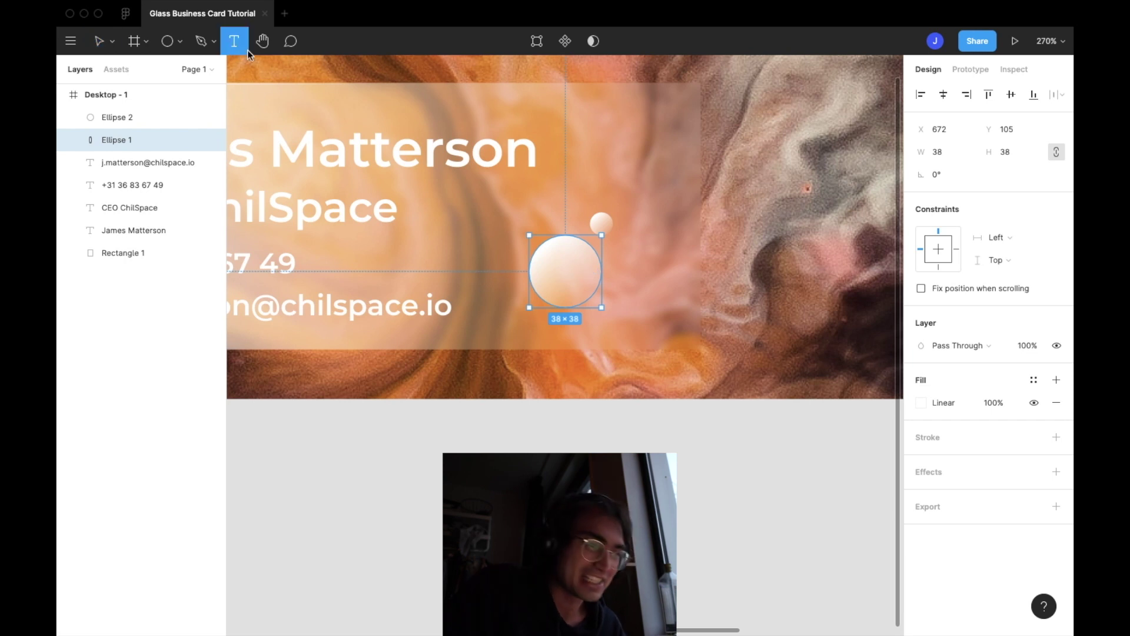
drag(543, 254, 590, 295)
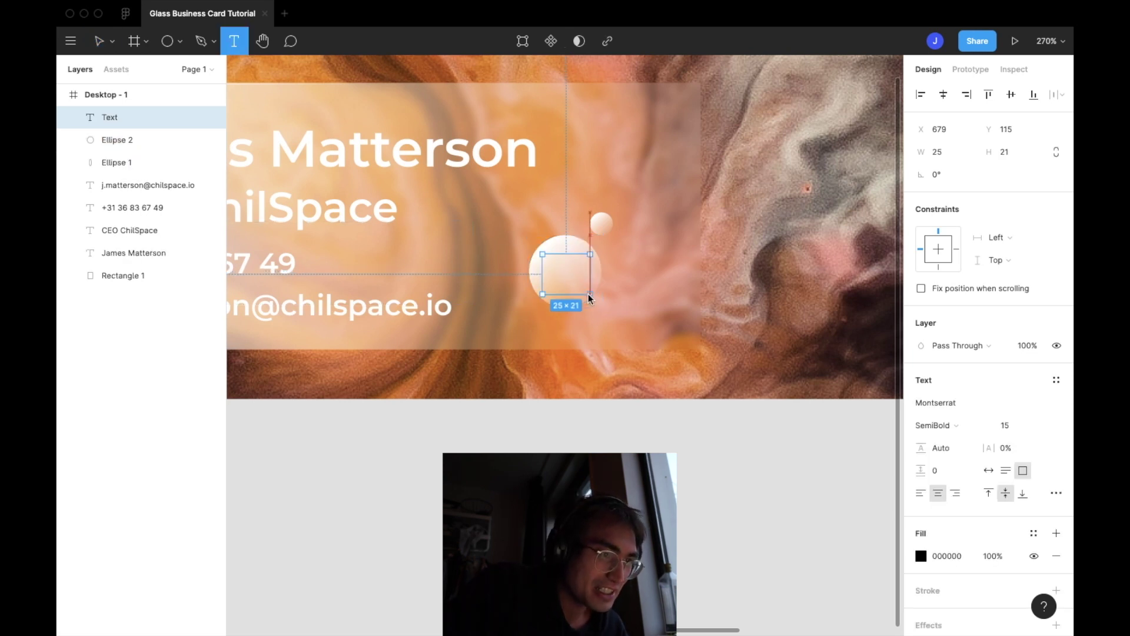
text(S)
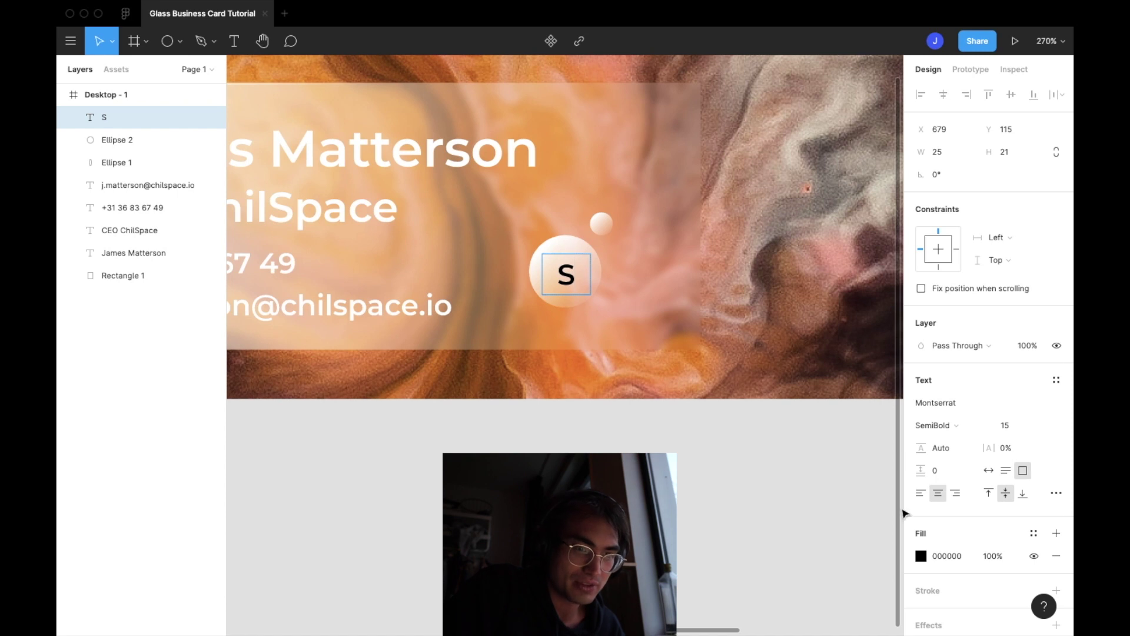
Make the new letter S white
click(922, 555)
drag(806, 409, 621, 250)
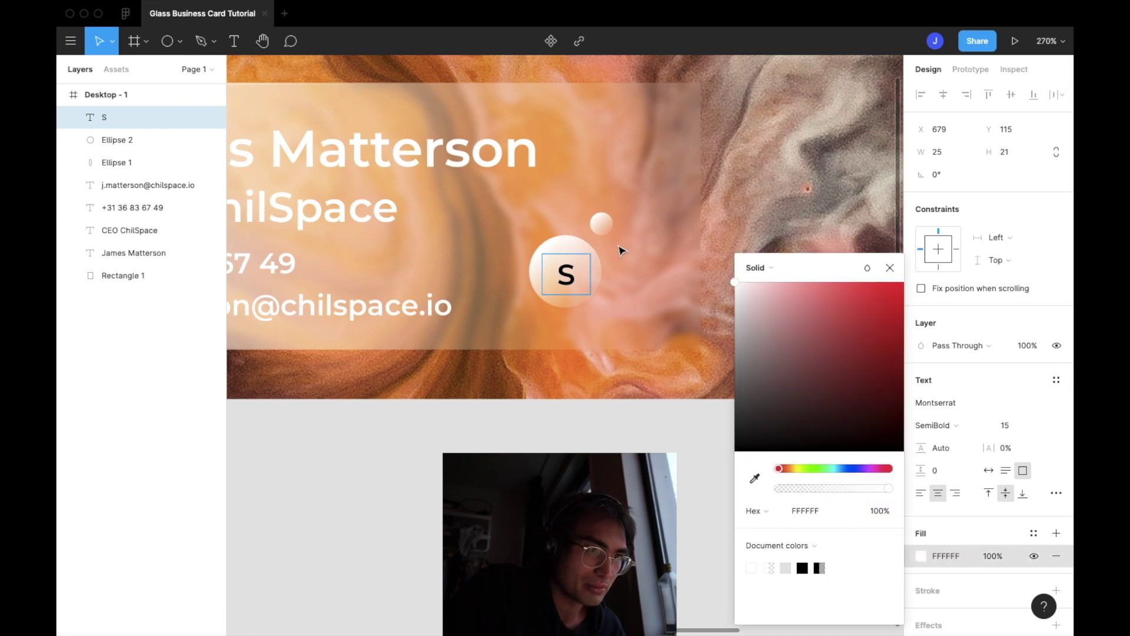
key(ctrl+z)
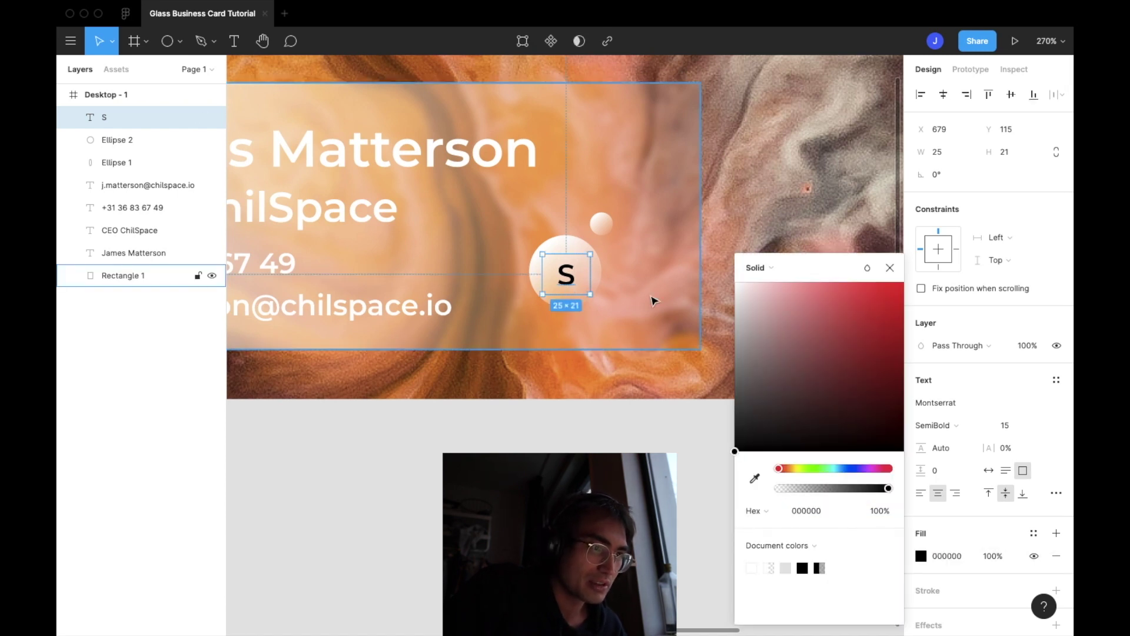
click(651, 298)
click(566, 274)
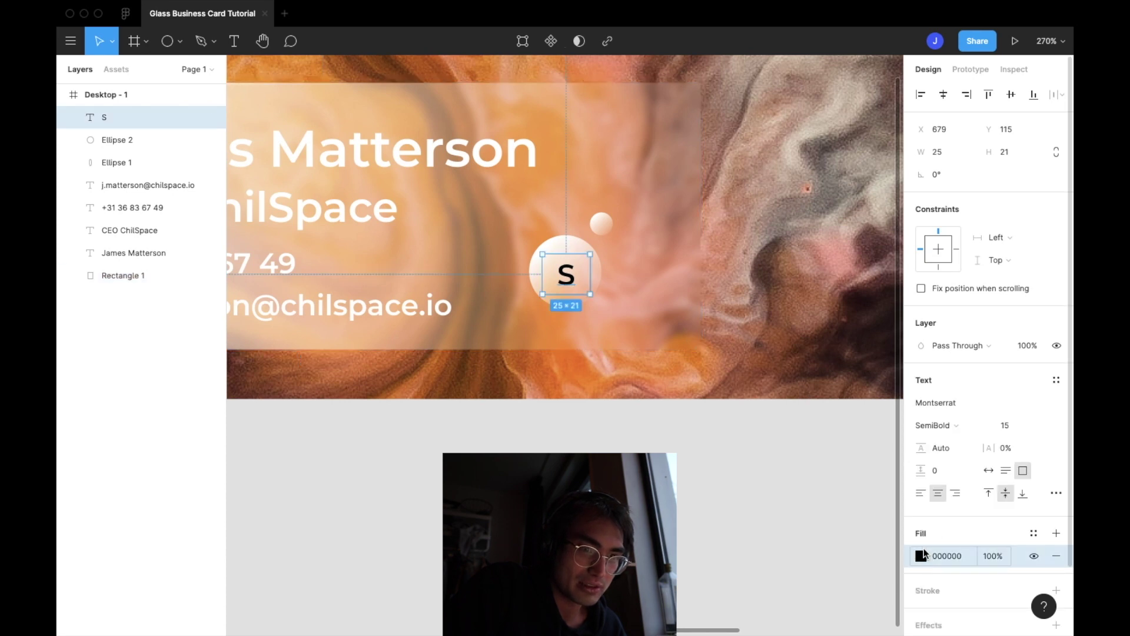
click(922, 556)
click(827, 414)
drag(657, 241, 595, 179)
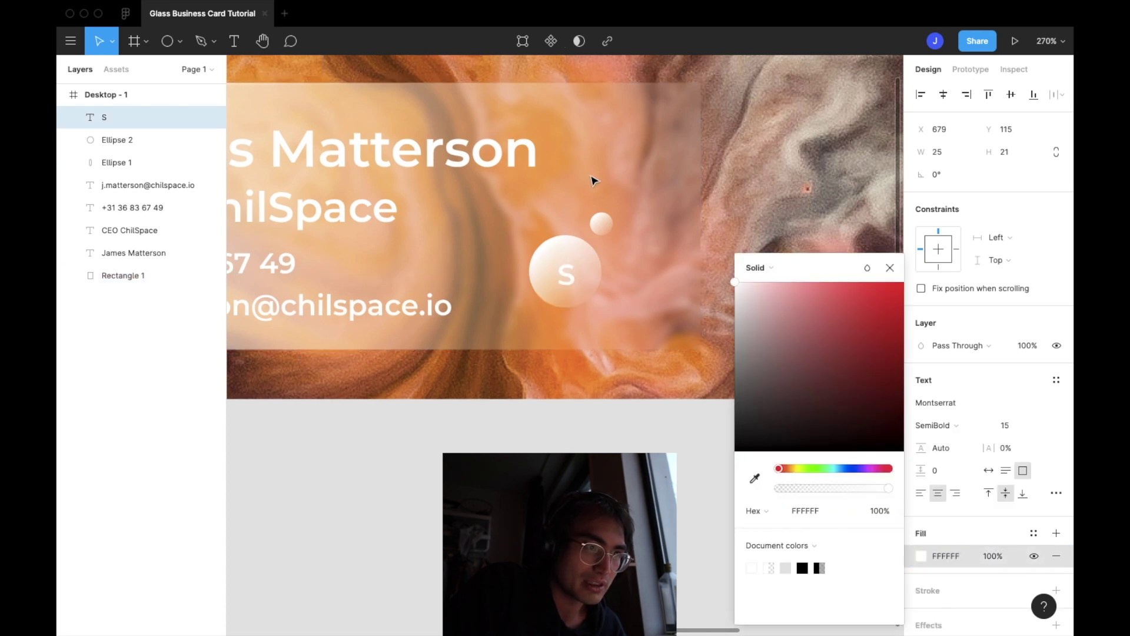
Set the S font size to 22 and centre it on the circle
click(1022, 427)
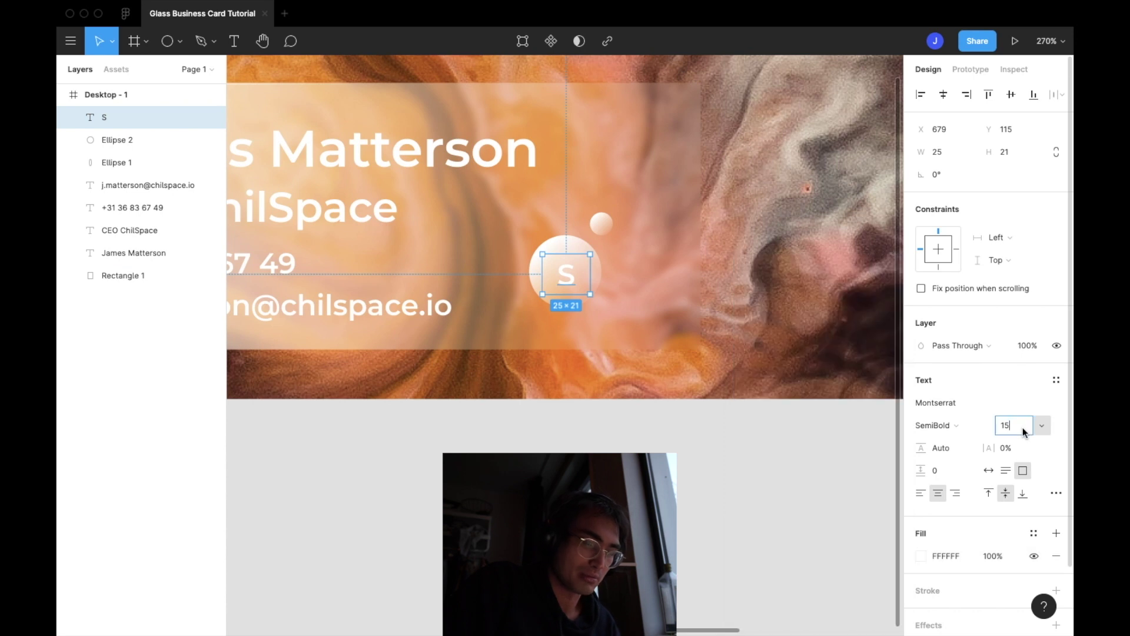
key(BackSpace)
text(19)
key(Return)
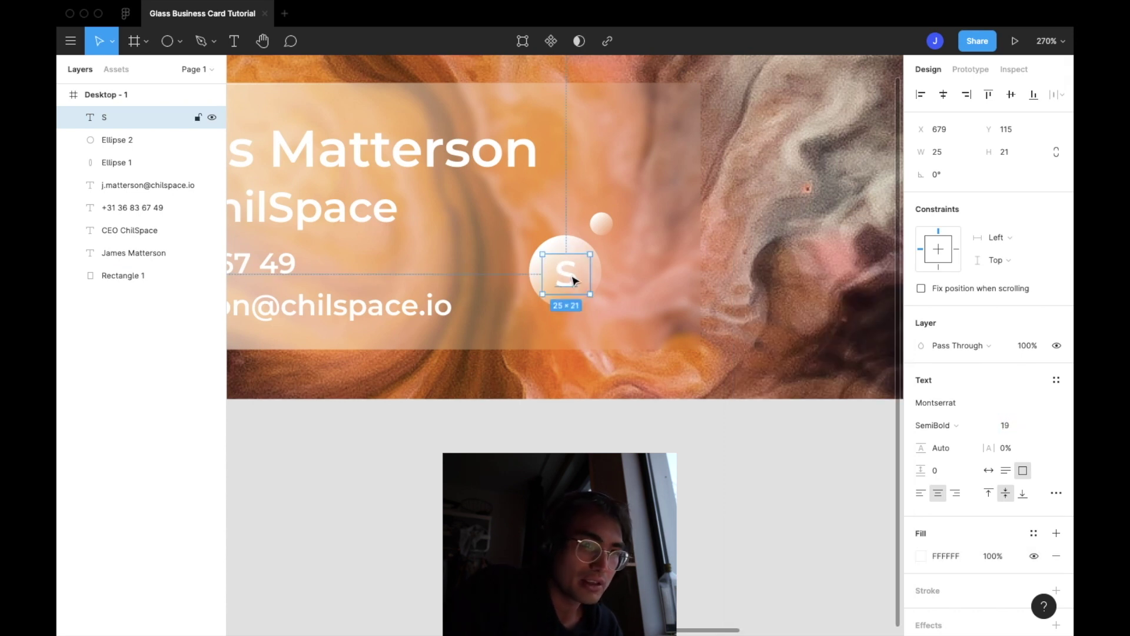
click(606, 369)
click(567, 284)
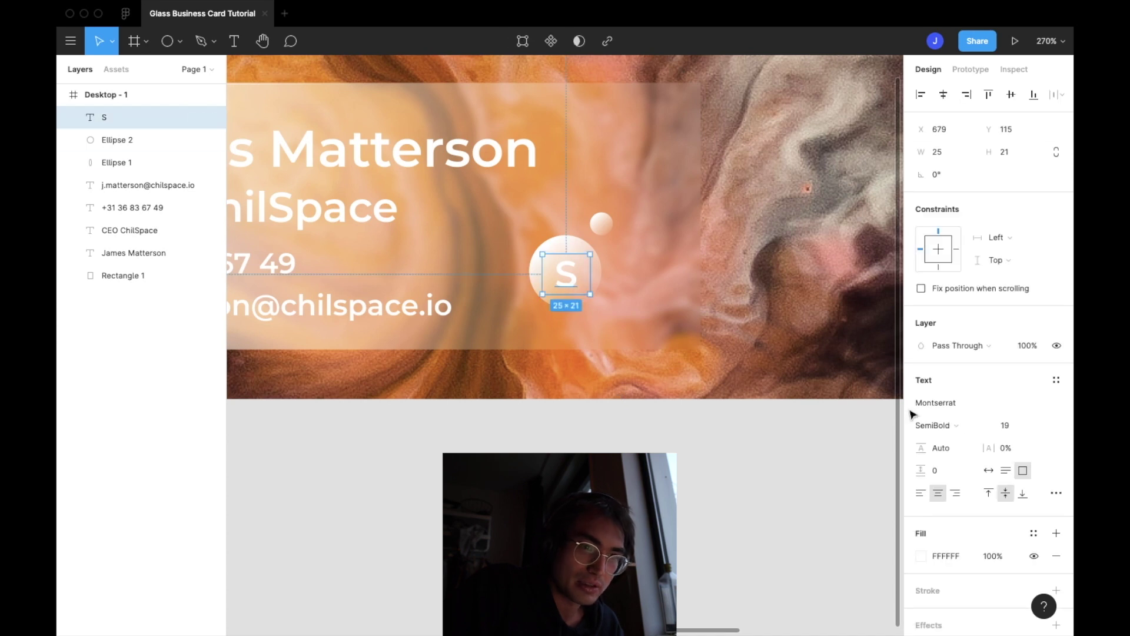
click(1019, 427)
text(22)
key(Return)
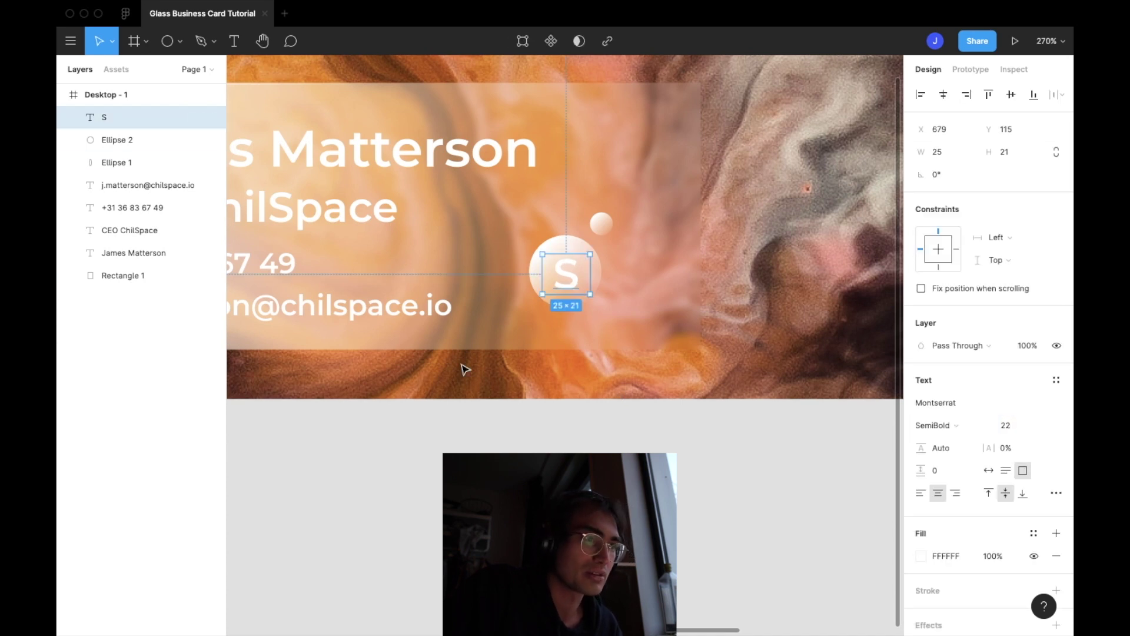
drag(572, 287, 572, 287)
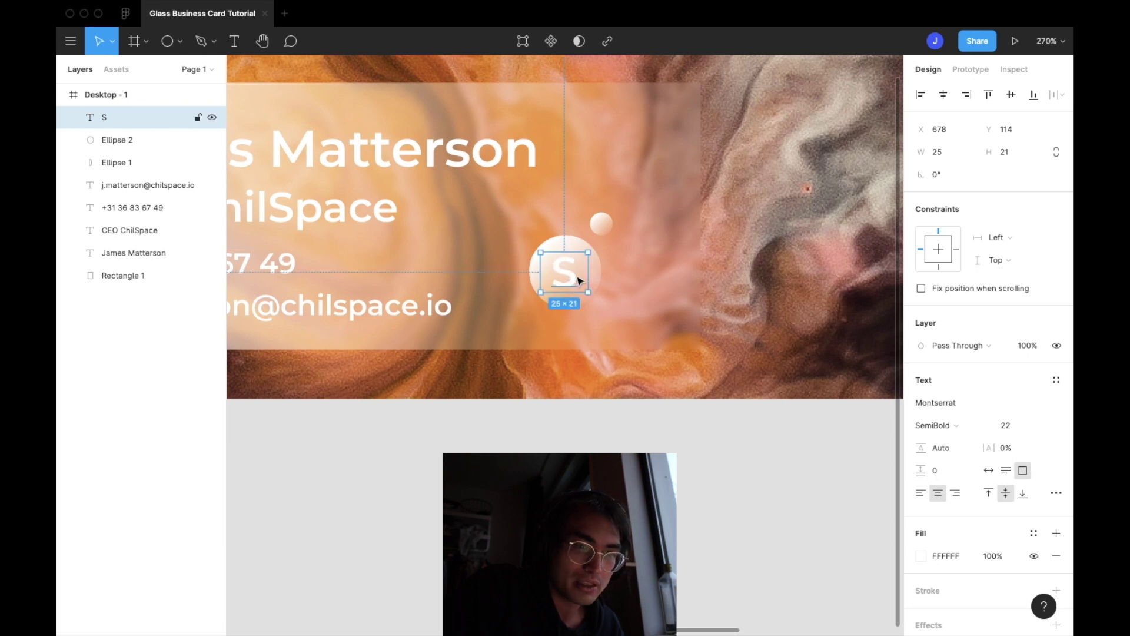
Give the S a diagonal linear-gradient fill with a white end stop, then duplicate it
click(921, 555)
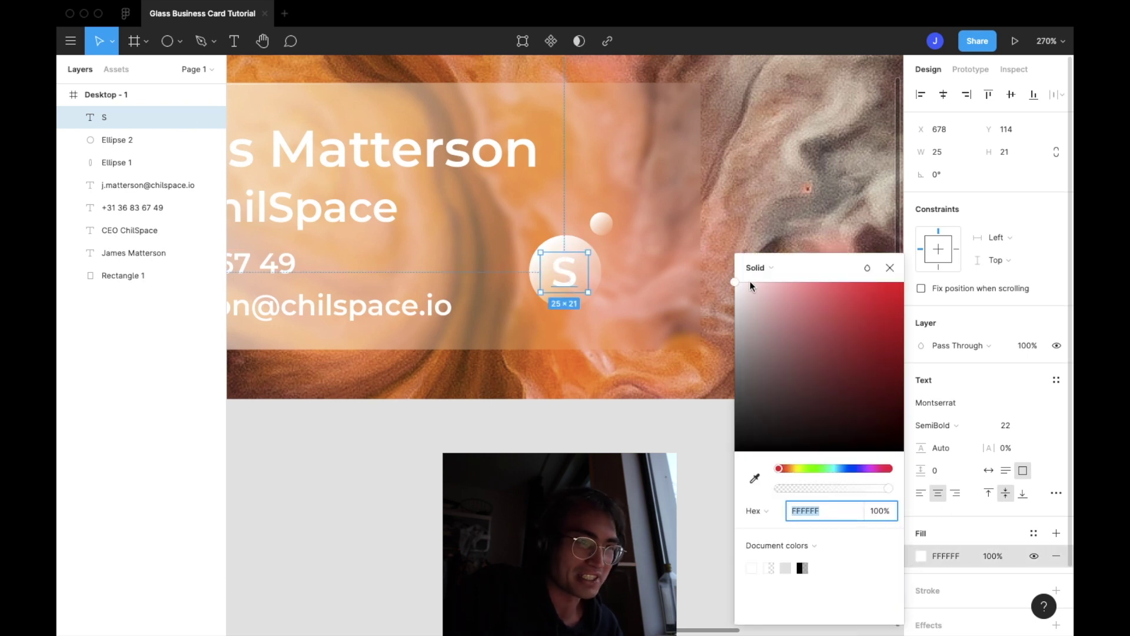
click(758, 268)
click(764, 286)
drag(568, 257, 542, 255)
drag(567, 293, 589, 293)
click(888, 301)
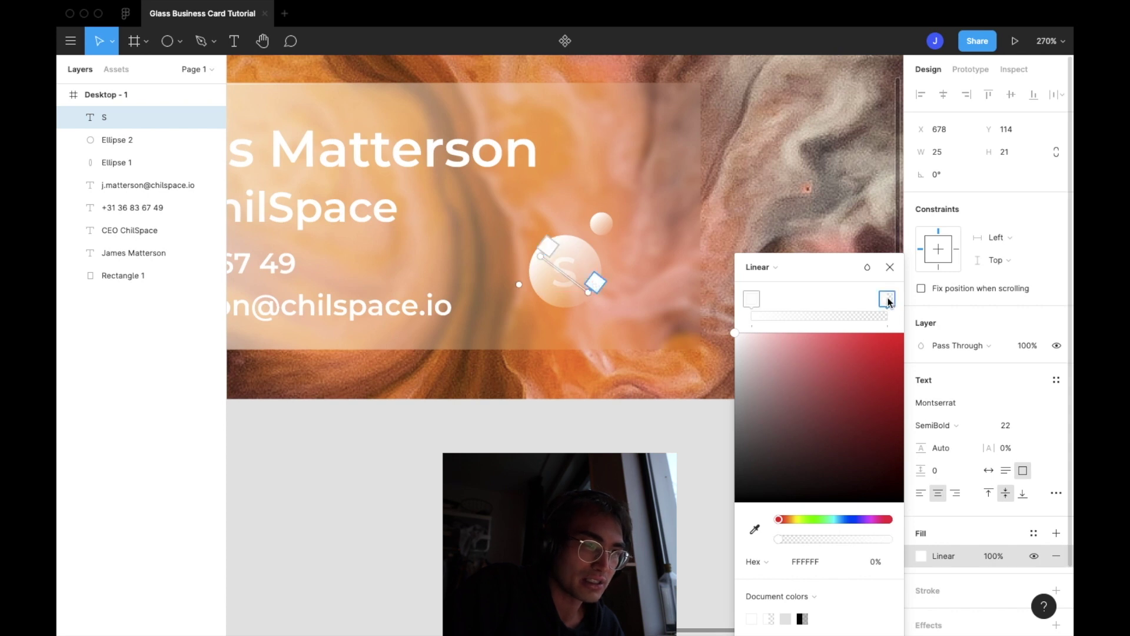
mouse_move(734, 337)
mouse_down()
mouse_move(734, 351)
mouse_move(733, 328)
mouse_up()
key(Escape)
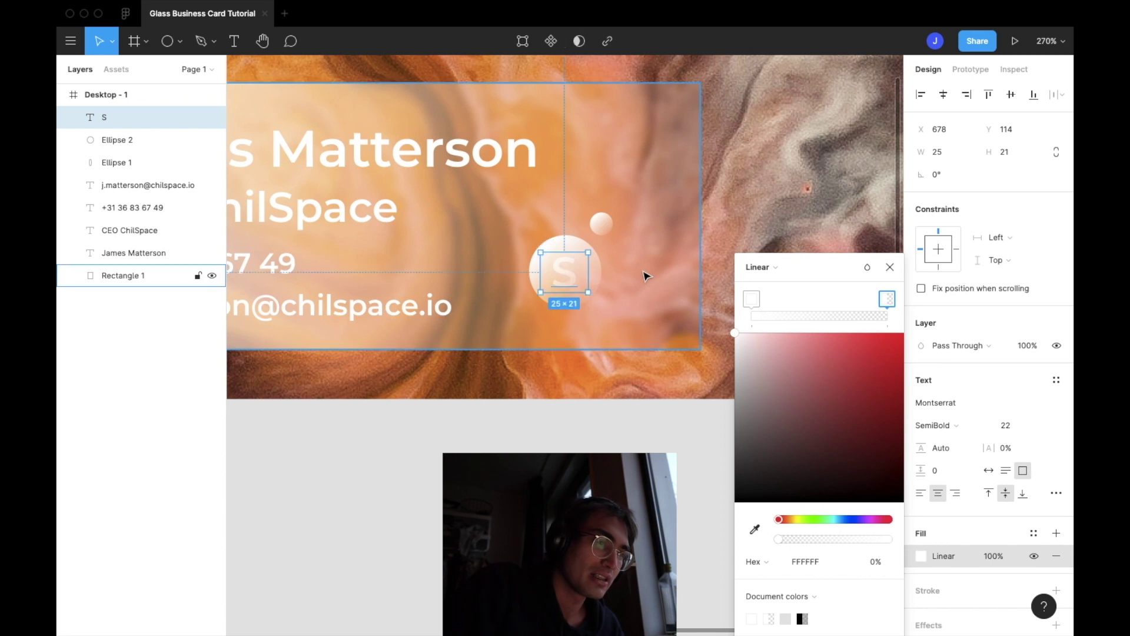
key(Escape)
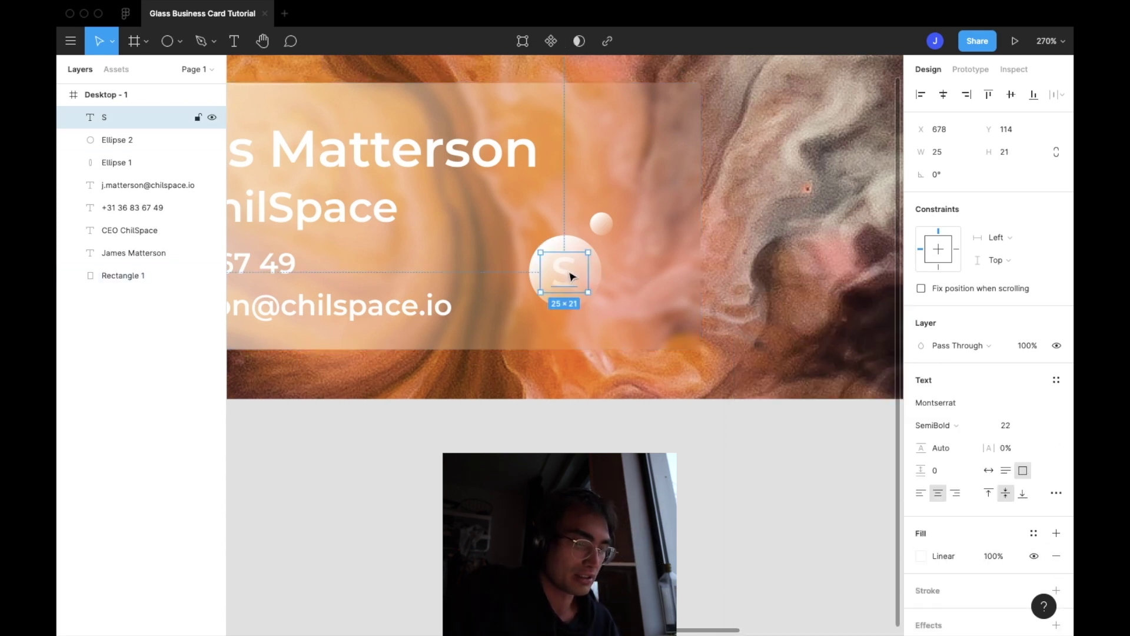
key(super+d)
Move the copy right, change its letter to C, and set its font size to 12
drag(587, 278, 648, 281)
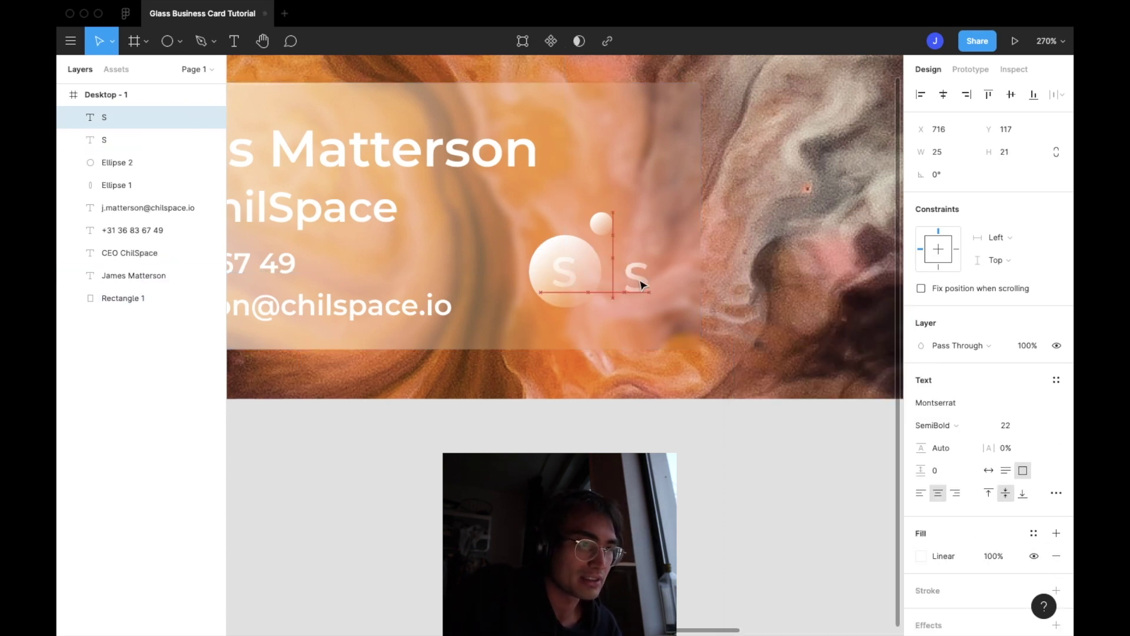
double_click(649, 279)
key(BackSpace)
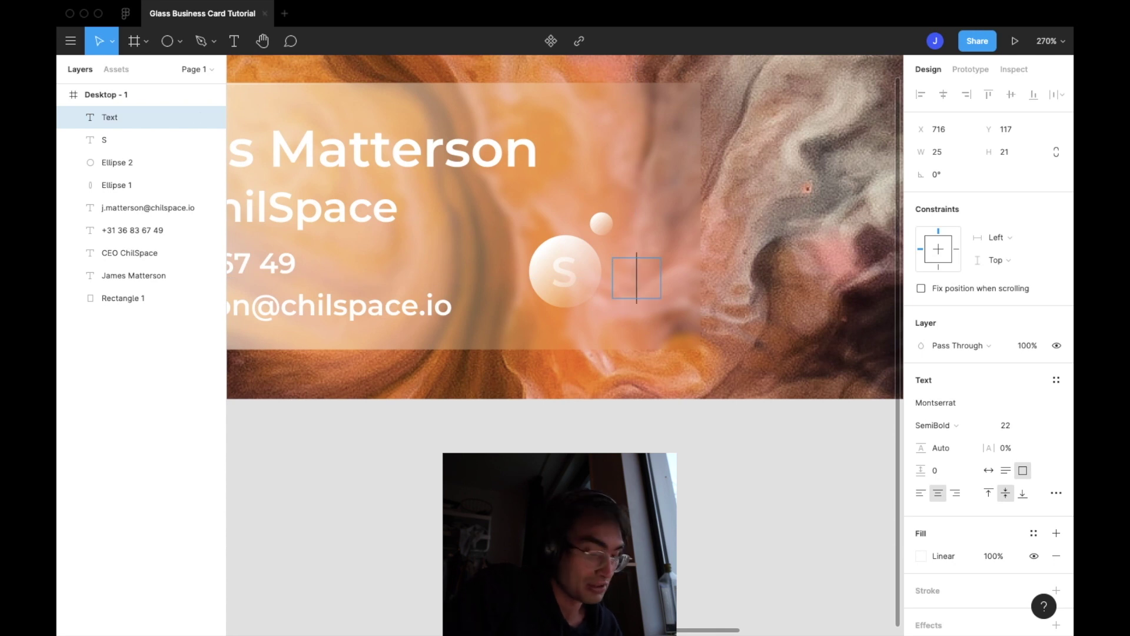
text(C)
click(1015, 425)
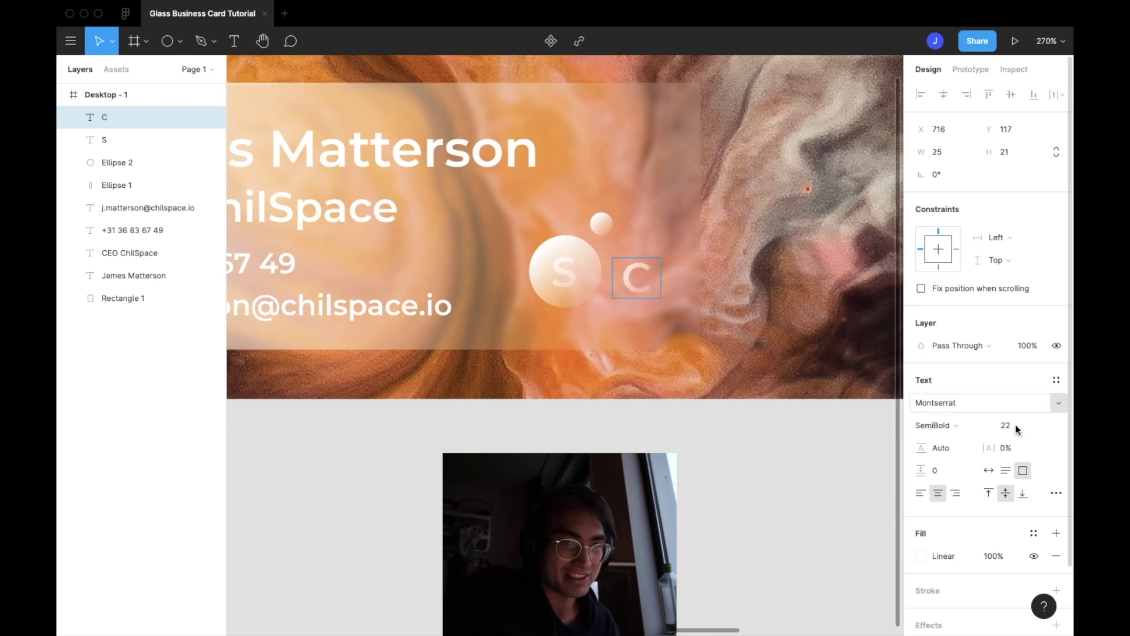
key(Escape)
key(Escape)
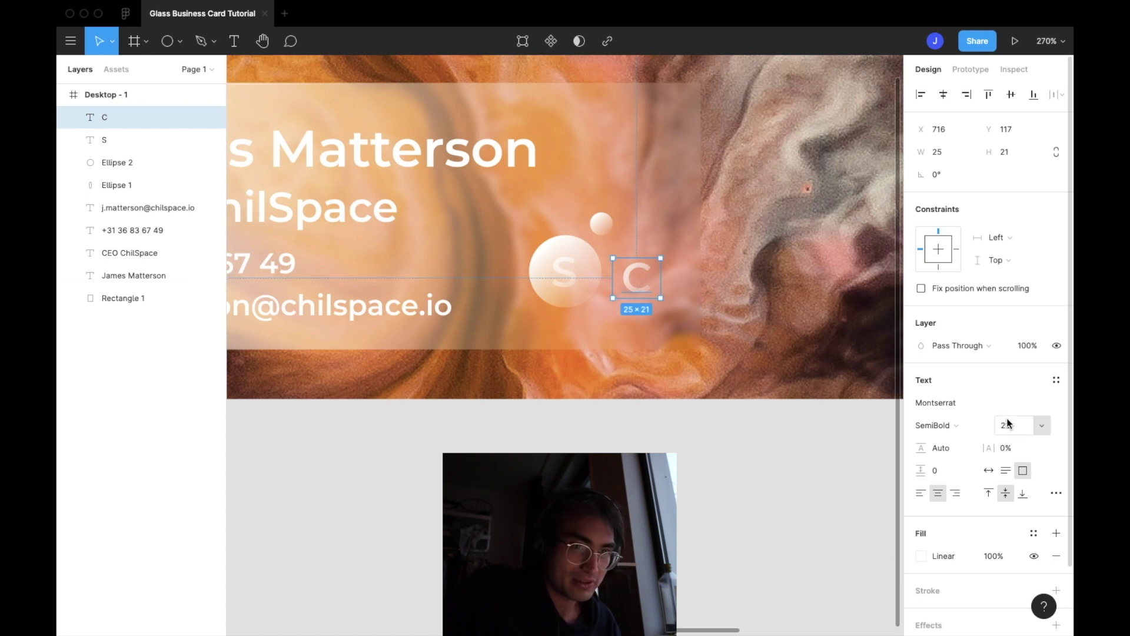
text(12)
key(Return)
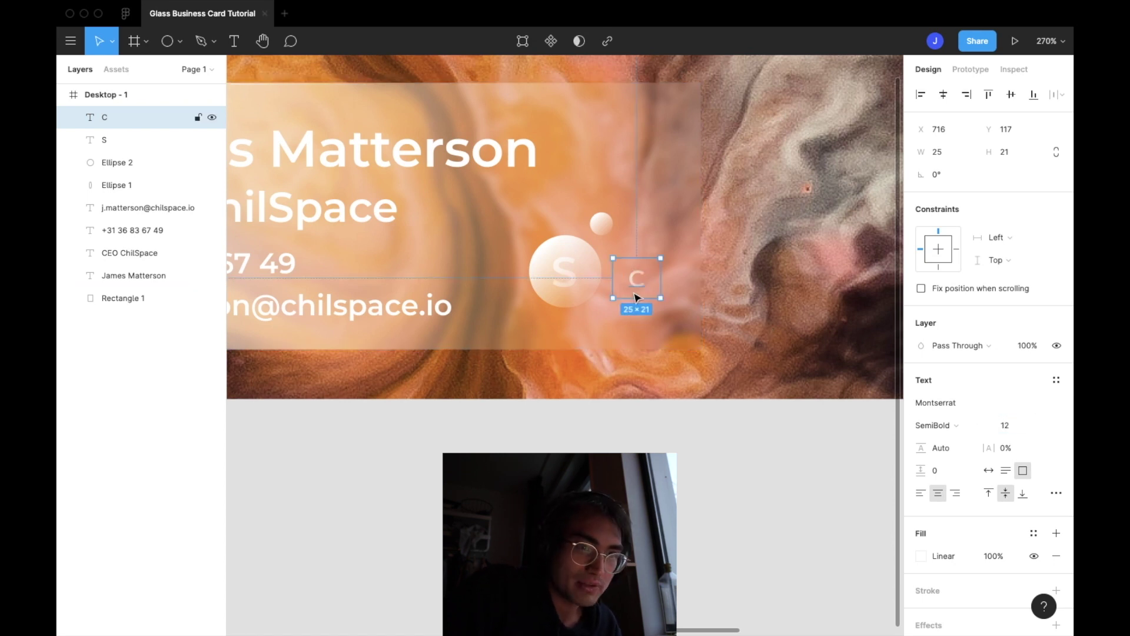
Place the C on the small circle at font size 9
drag(636, 287, 606, 232)
scroll(600, 230, up, 3)
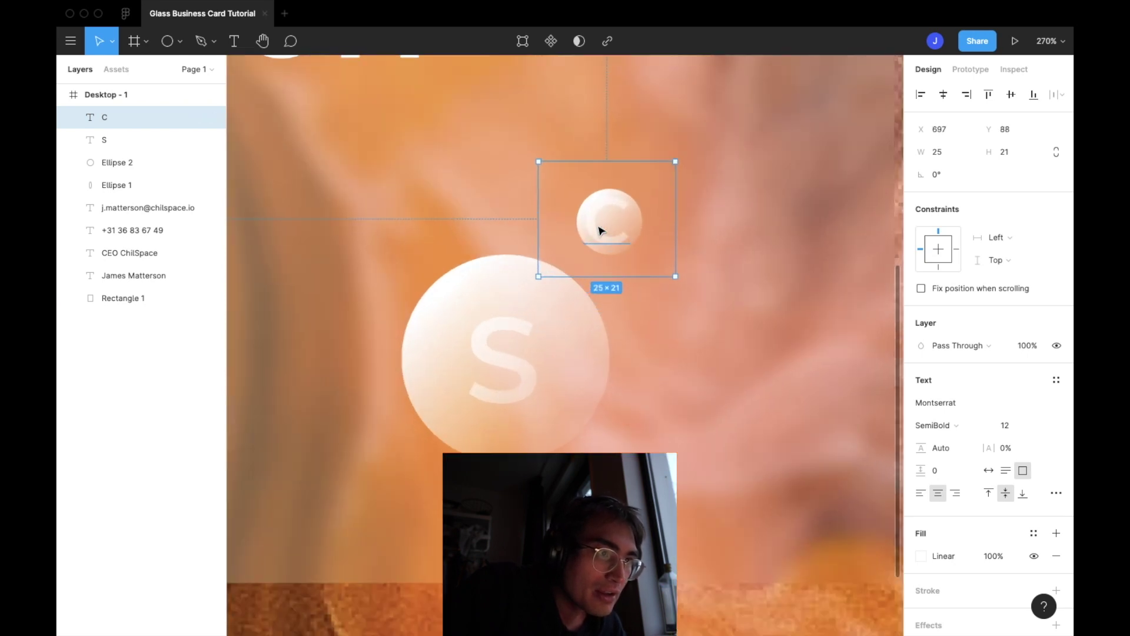
scroll(600, 230, up, 2)
click(1021, 426)
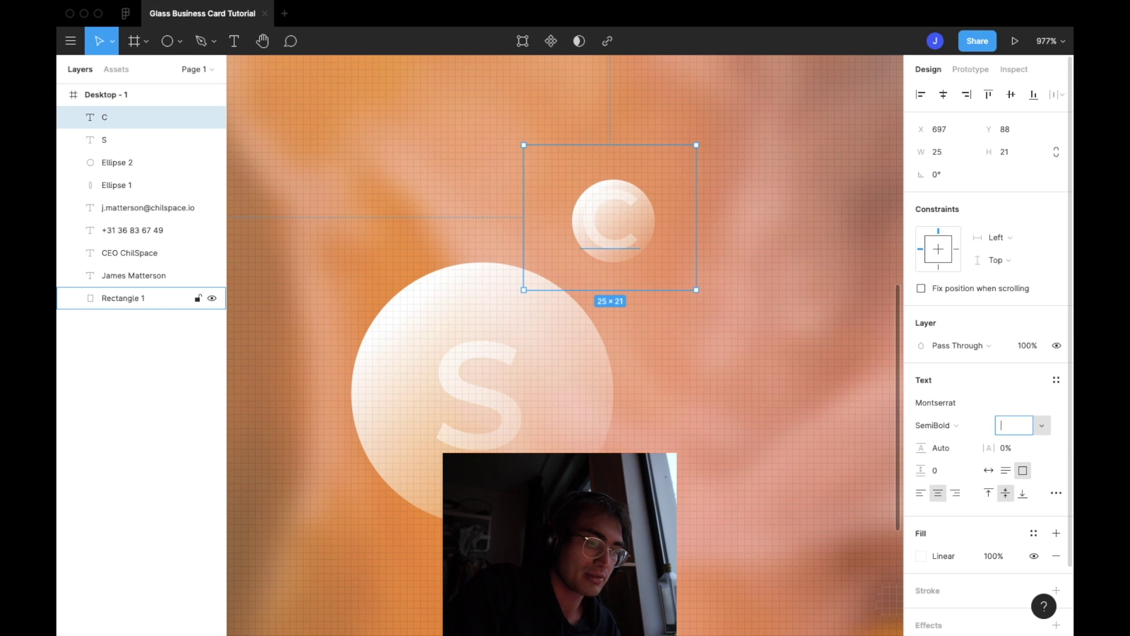
key(Return)
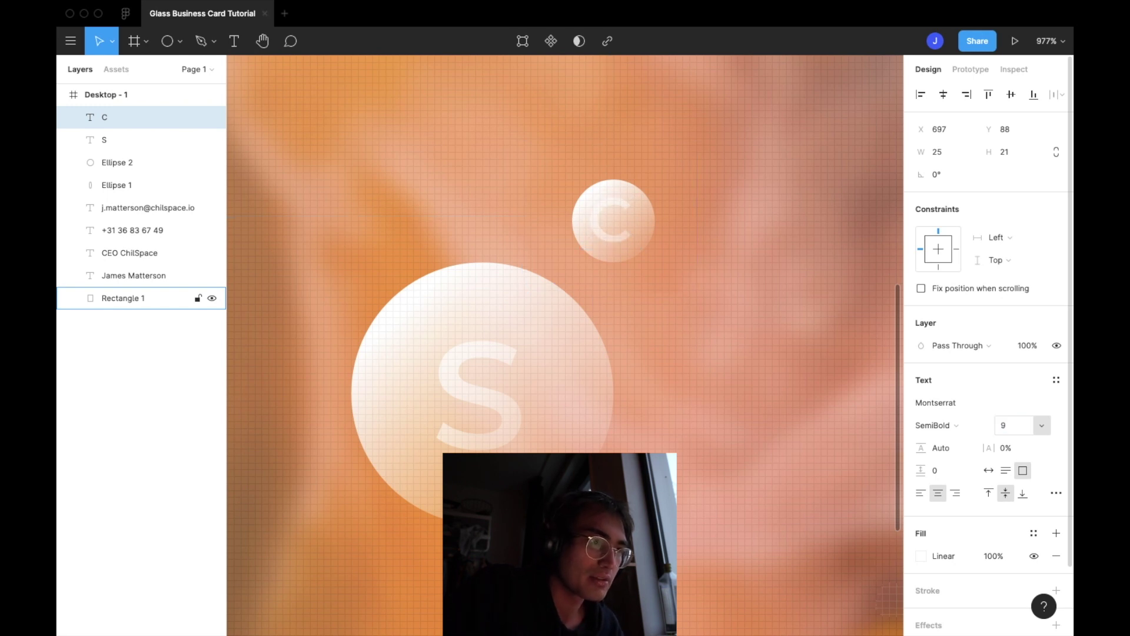
drag(625, 241, 625, 242)
drag(627, 242, 626, 245)
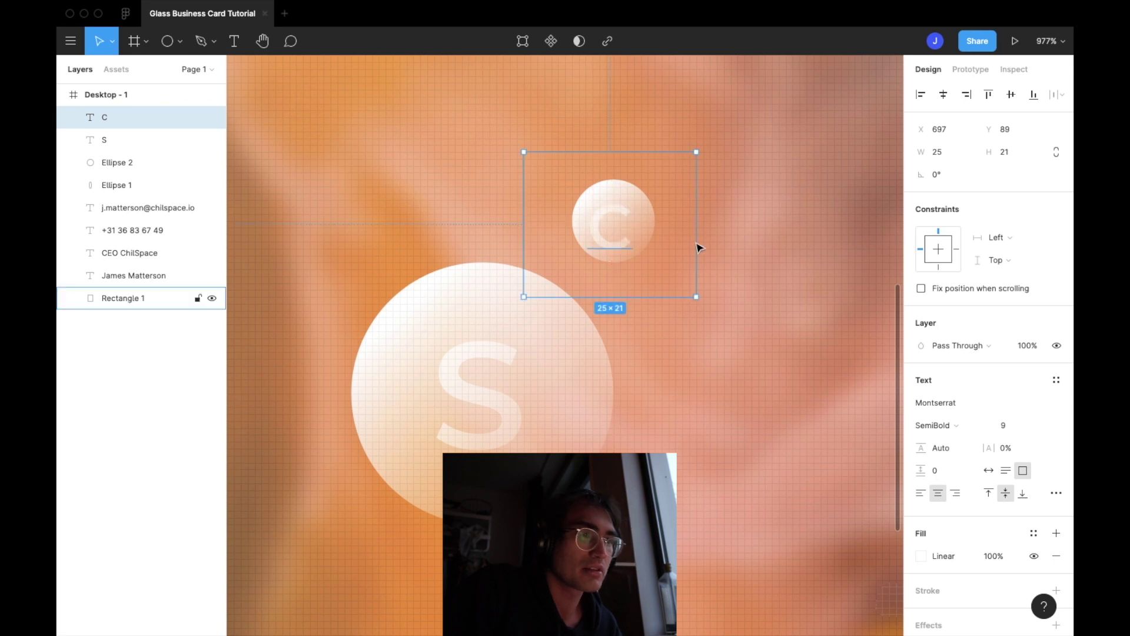
Reduce the C to font size 7 and centre it in the small circle
click(657, 226)
click(668, 216)
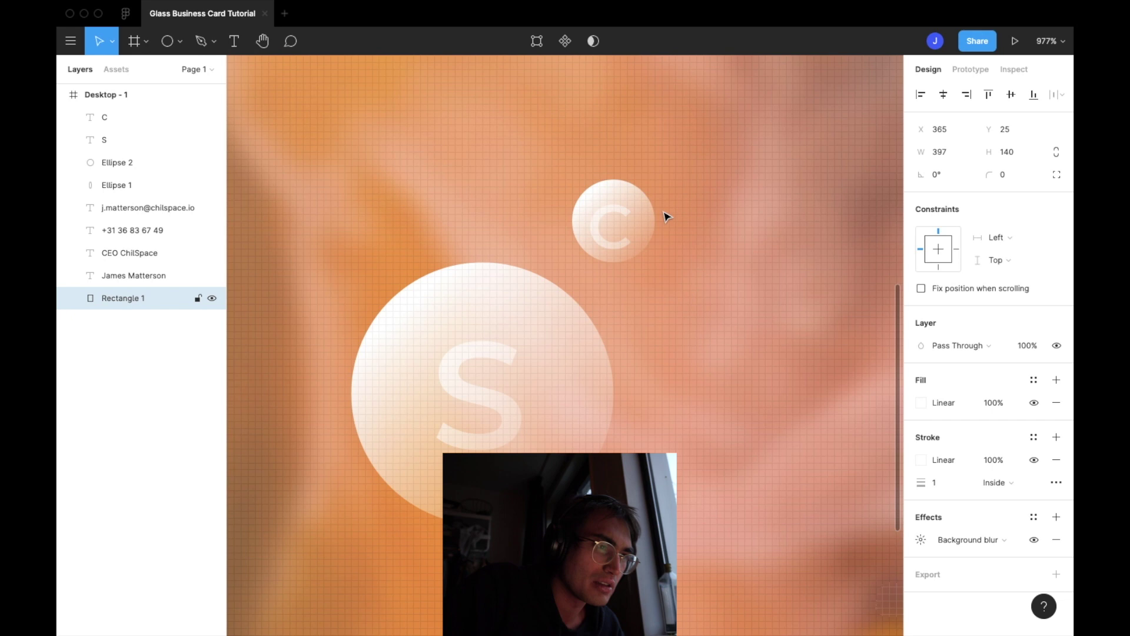
click(628, 217)
drag(627, 216, 628, 213)
click(1007, 425)
key(BackSpace)
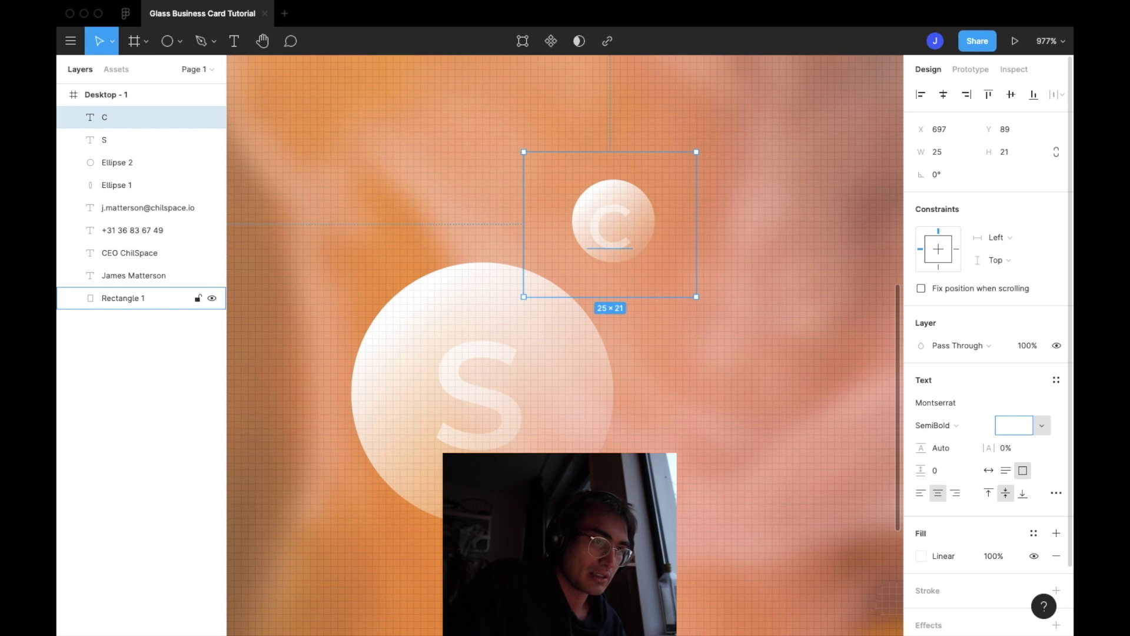
text(7)
key(Return)
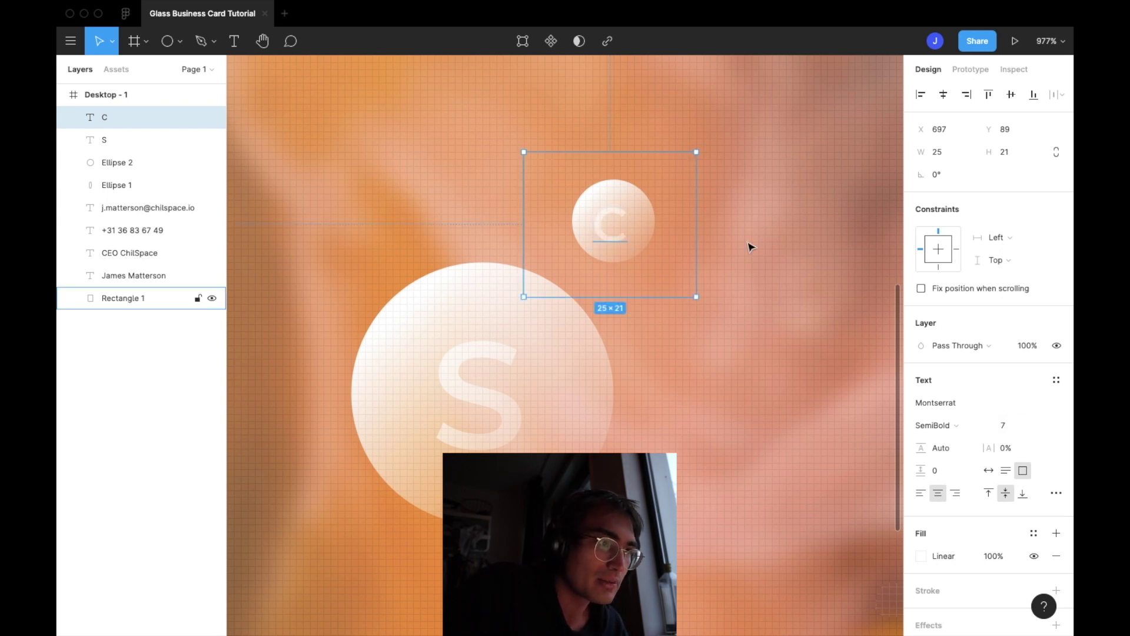
drag(601, 234, 605, 230)
click(781, 256)
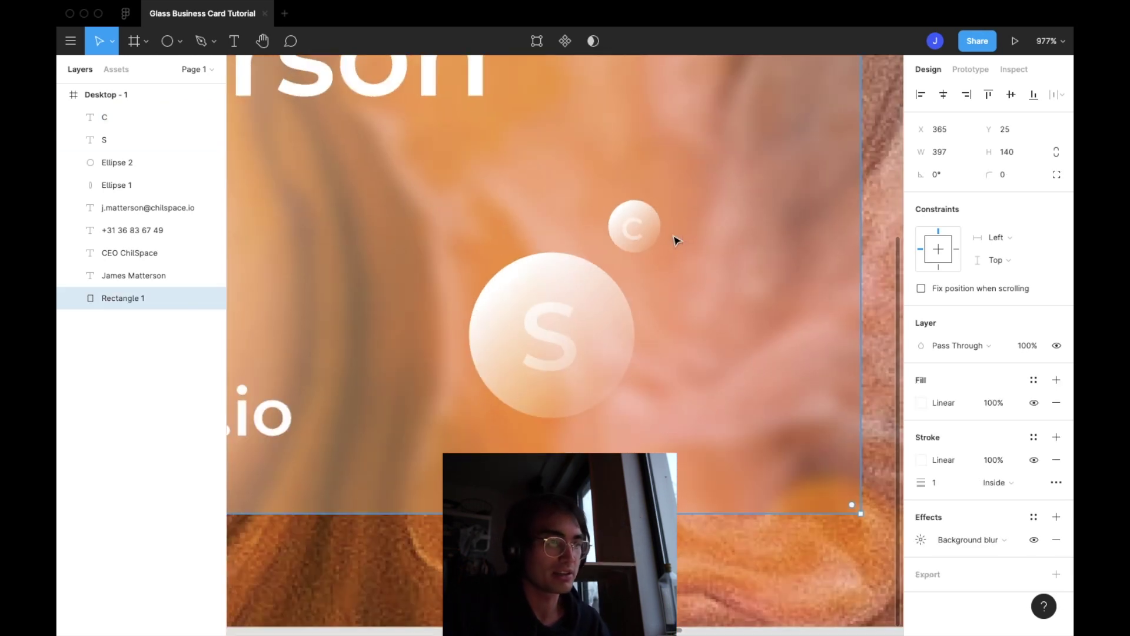
Select the Desktop - 1 frame and add a 1x PNG export setting
scroll(676, 240, down, 15)
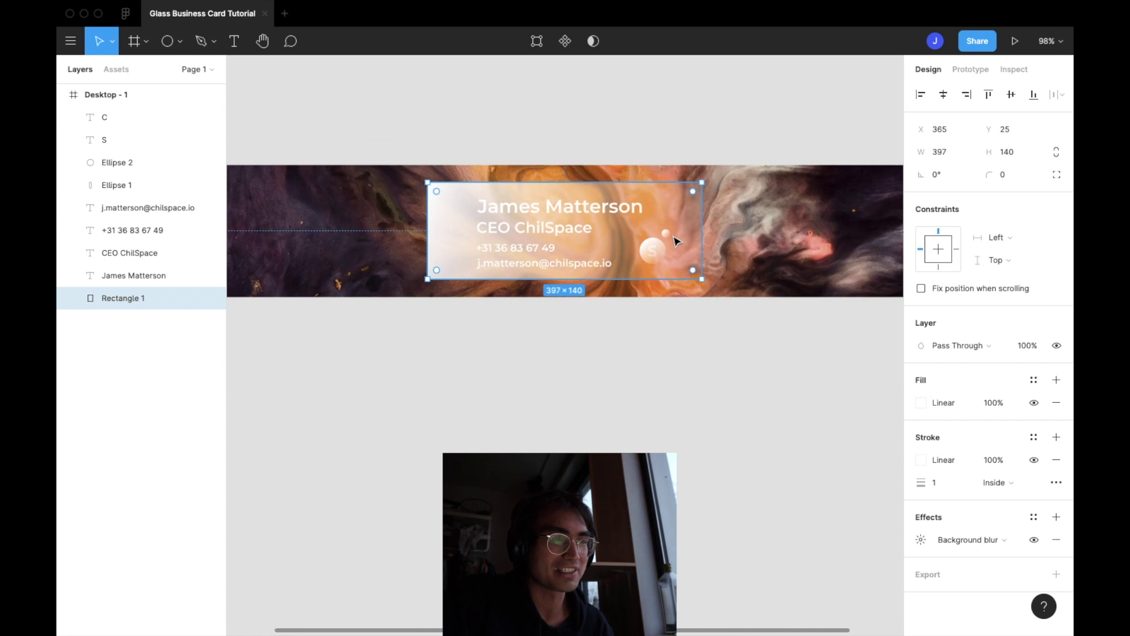
scroll(677, 240, down, 5)
click(668, 294)
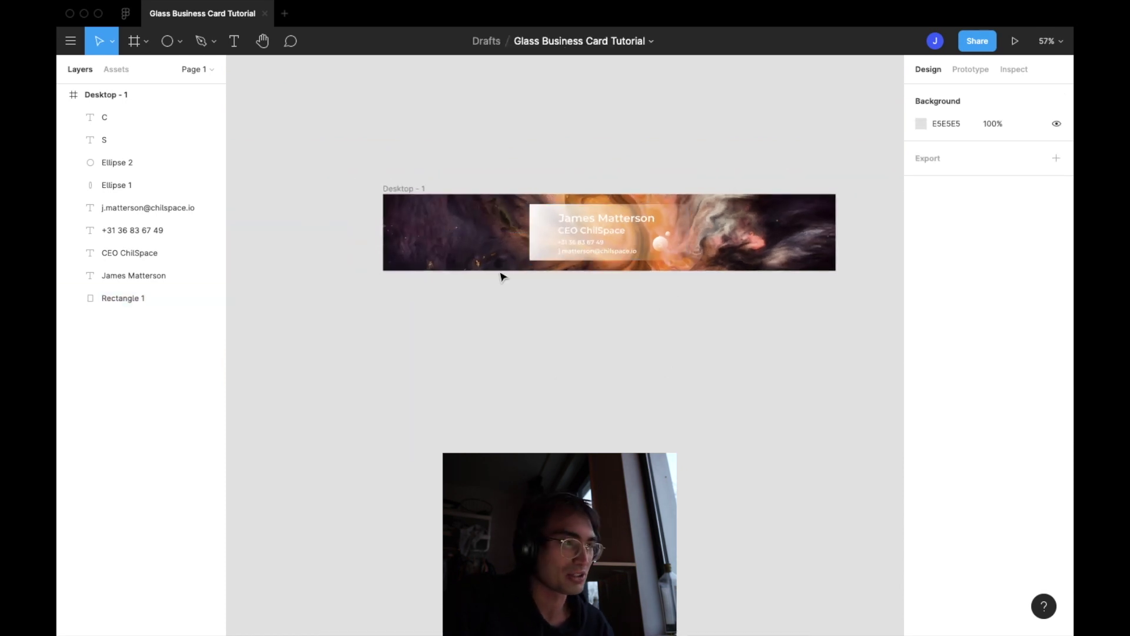
click(415, 194)
scroll(1054, 537, down, 2)
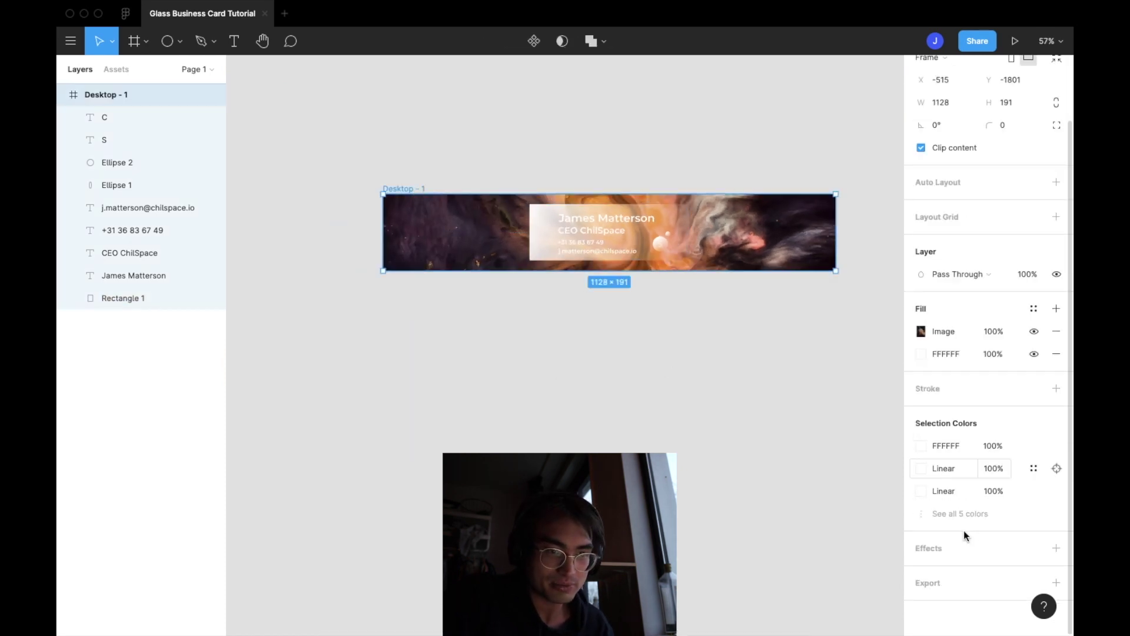
click(1057, 583)
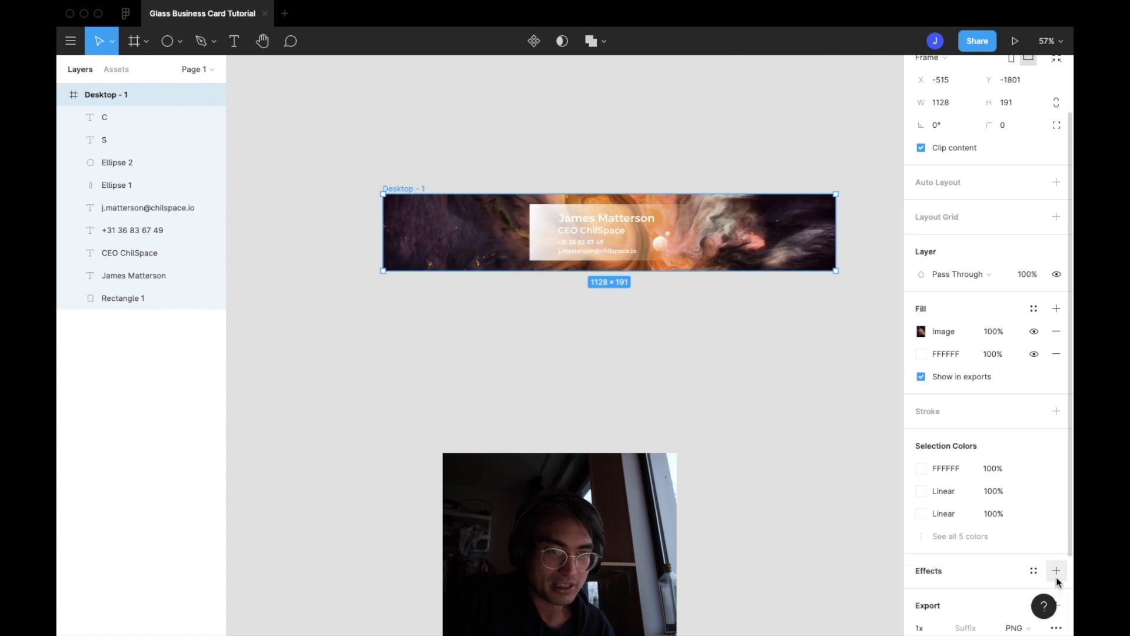
scroll(1001, 529, down, 2)
click(1019, 531)
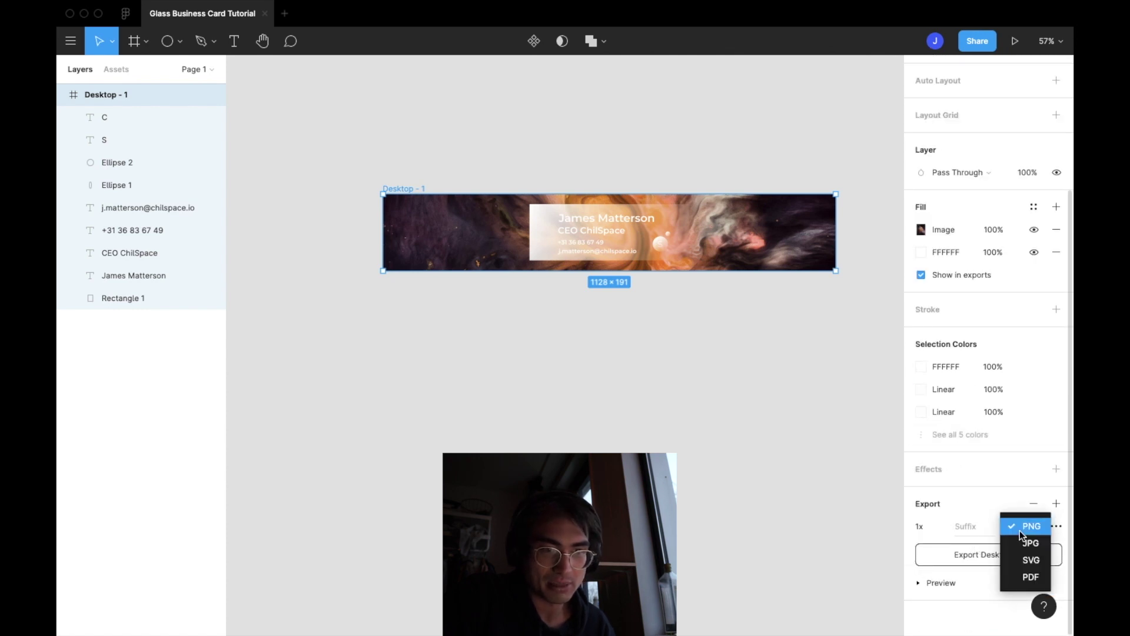
click(730, 489)
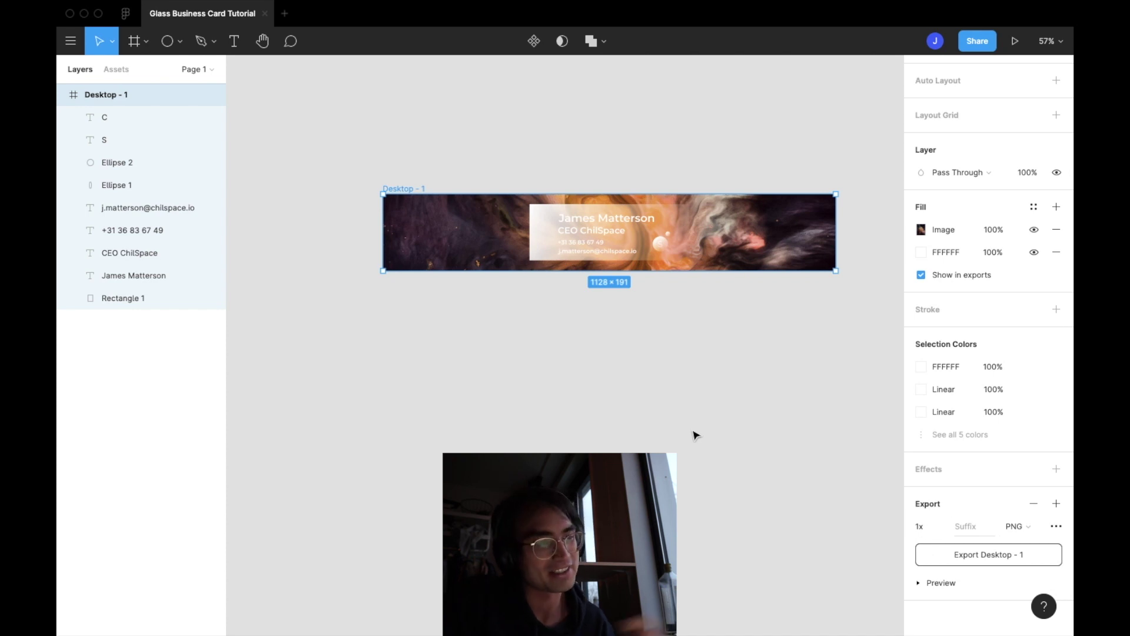
click(691, 400)
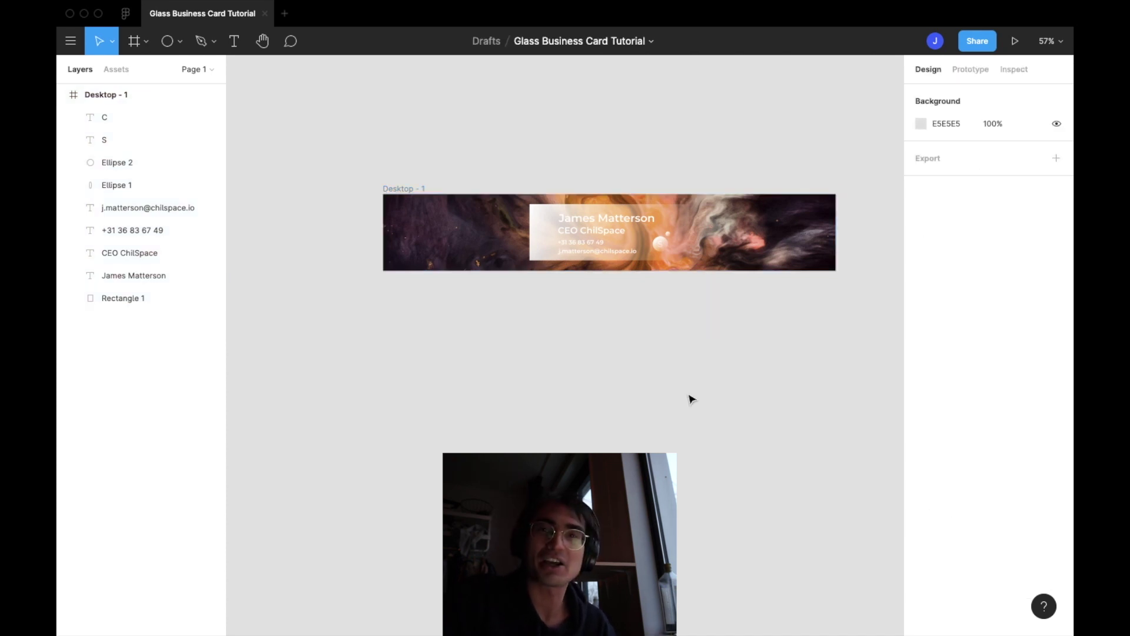